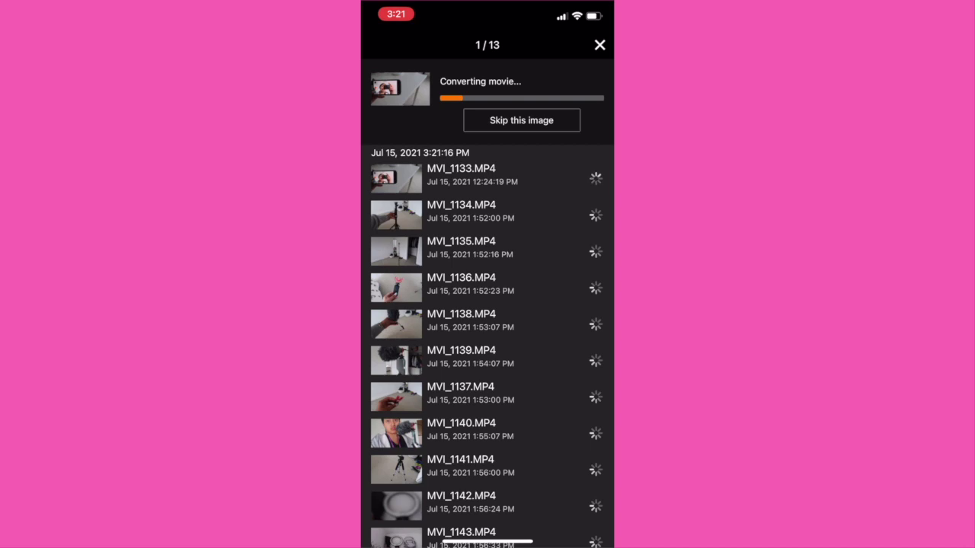
Step: Select the newly imported camera clips in the phone's Recents album, deselect the one that does not belong, and open the share options
{"action": "scroll", "coordinate": [488, 343], "scroll_direction": "down", "scroll_amount": 5}
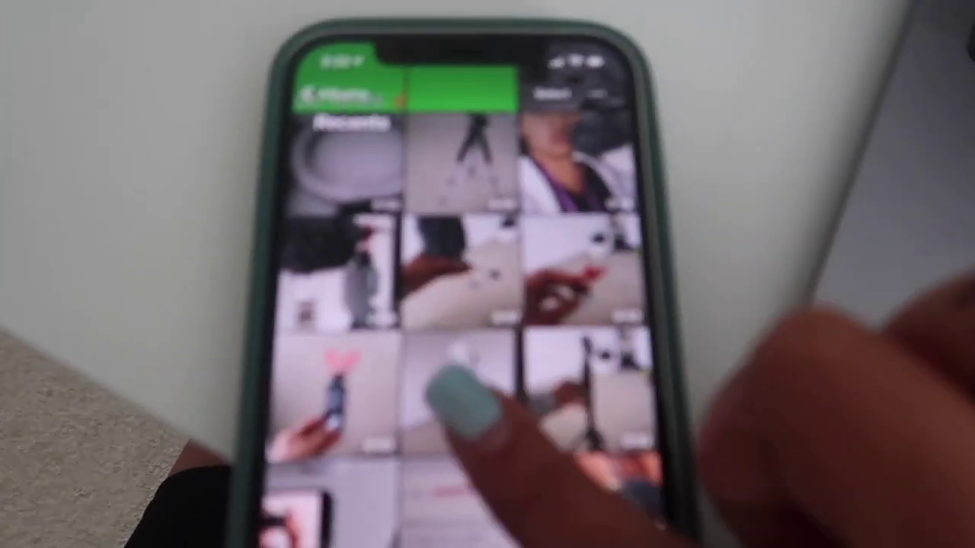
{"action": "scroll", "coordinate": [449, 305], "scroll_direction": "up", "scroll_amount": 3}
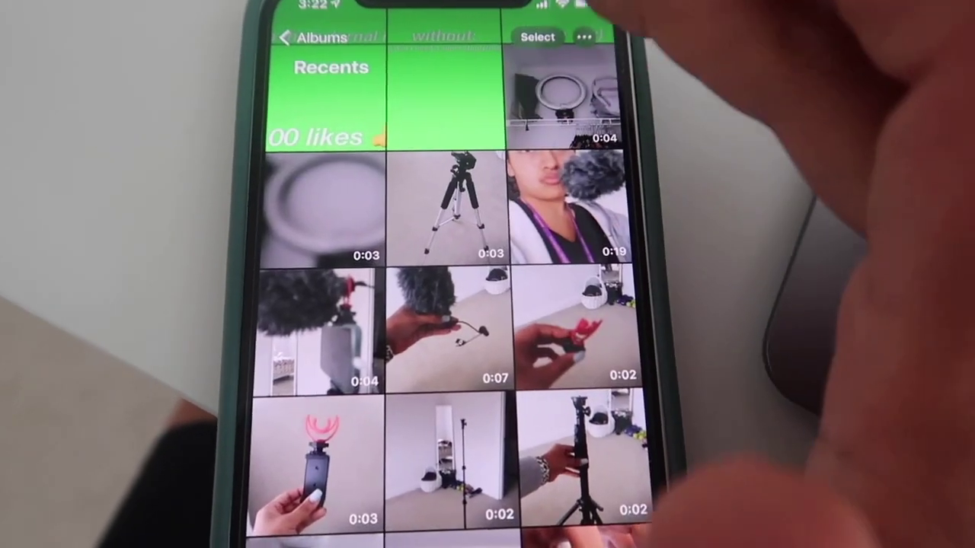
{"action": "left_click", "coordinate": [525, 29]}
{"action": "left_click", "coordinate": [567, 83]}
{"action": "left_click_drag", "start_coordinate": [327, 198], "coordinate": [502, 358]}
{"action": "scroll", "coordinate": [457, 305], "scroll_direction": "down", "scroll_amount": 2}
{"action": "left_click", "coordinate": [446, 145]}
{"action": "left_click", "coordinate": [331, 244]}
{"action": "left_click", "coordinate": [465, 239]}
{"action": "left_click", "coordinate": [594, 228]}
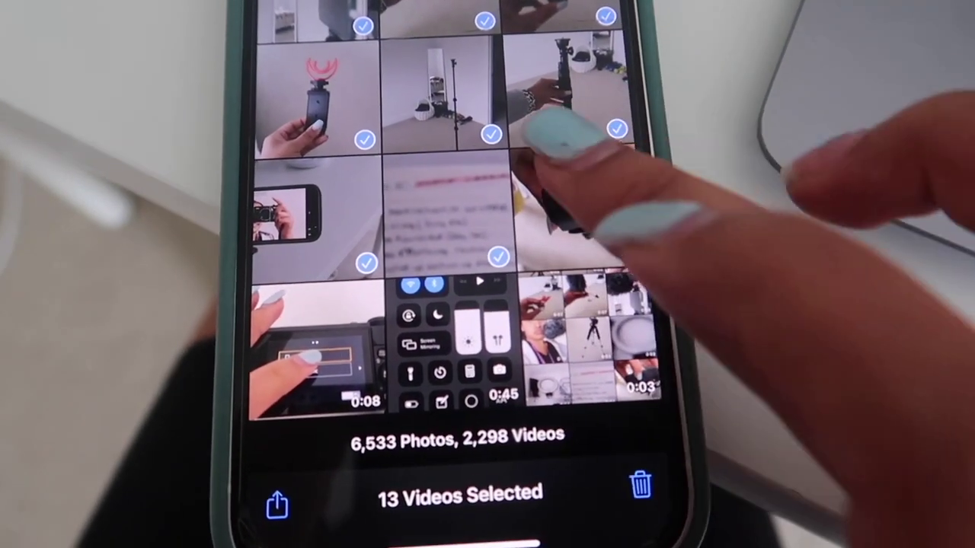
{"action": "left_click", "coordinate": [583, 214]}
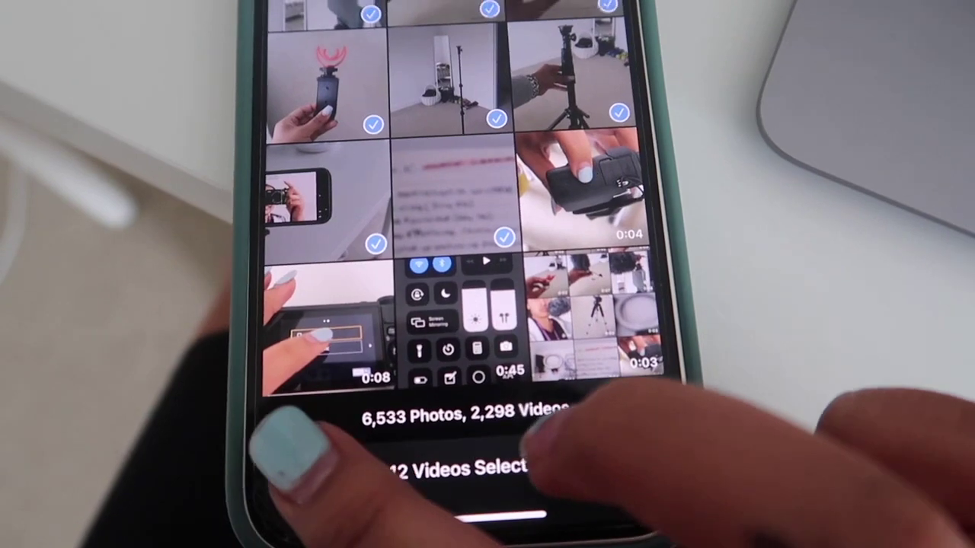
{"action": "left_click", "coordinate": [276, 533]}
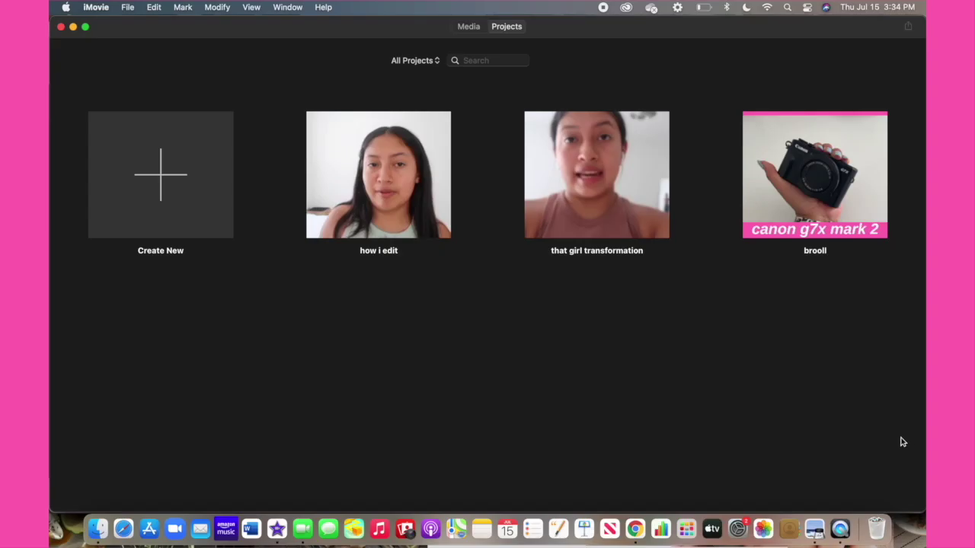
Step: Create a new movie project in iMovie and add the selected TRS MP4 clips from the HOW I EDITG folder to its timeline
{"action": "left_click", "coordinate": [163, 193]}
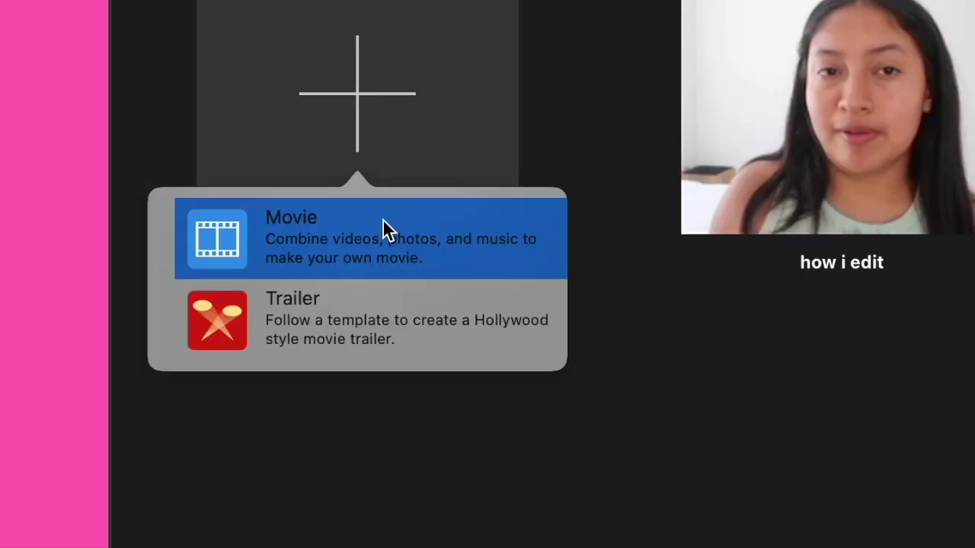
{"action": "left_click", "coordinate": [173, 236]}
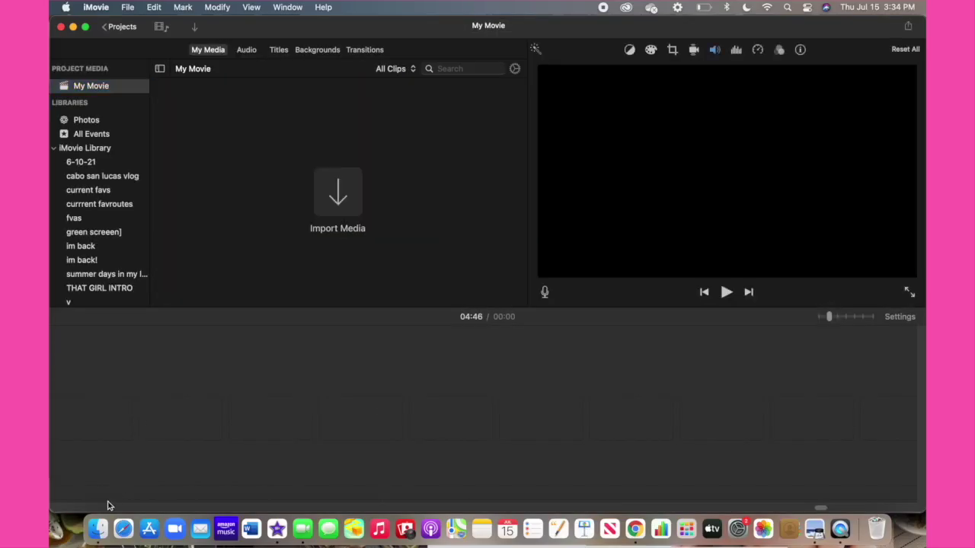
{"action": "left_click", "coordinate": [97, 528]}
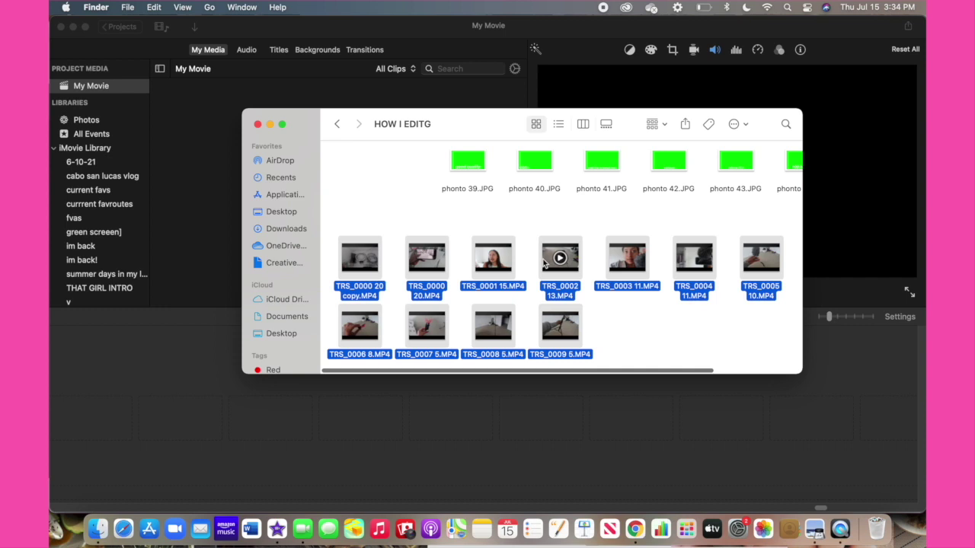
{"action": "left_click_drag", "start_coordinate": [559, 259], "coordinate": [328, 414]}
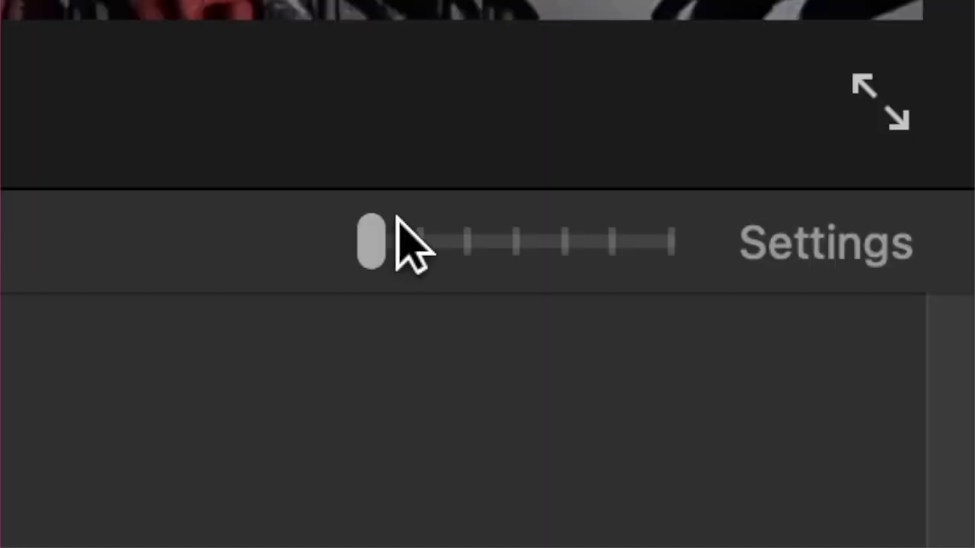
Step: Zoom the timeline in to its maximum and open the timeline settings
{"action": "left_click_drag", "start_coordinate": [826, 314], "coordinate": [877, 316]}
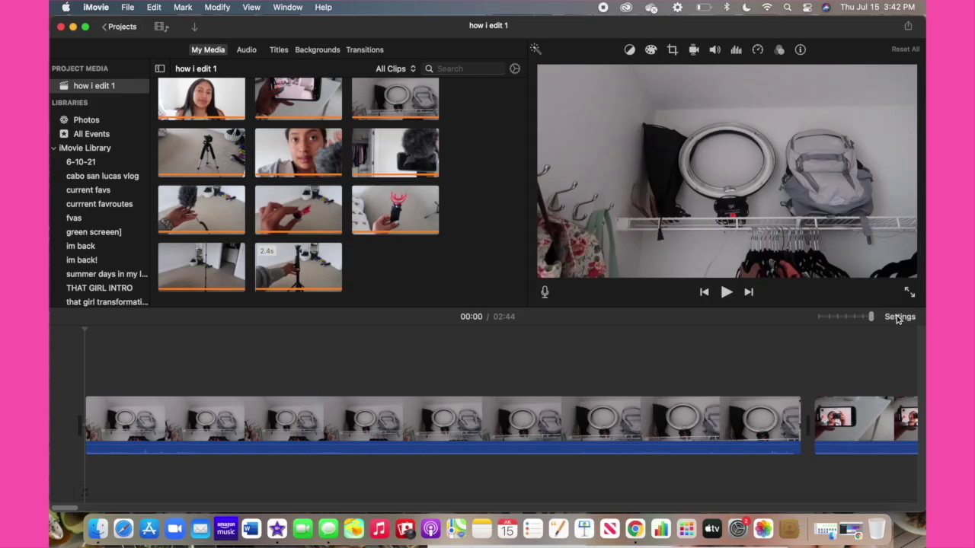
{"action": "left_click", "coordinate": [897, 316]}
{"action": "left_click", "coordinate": [771, 289]}
{"action": "left_click", "coordinate": [771, 288]}
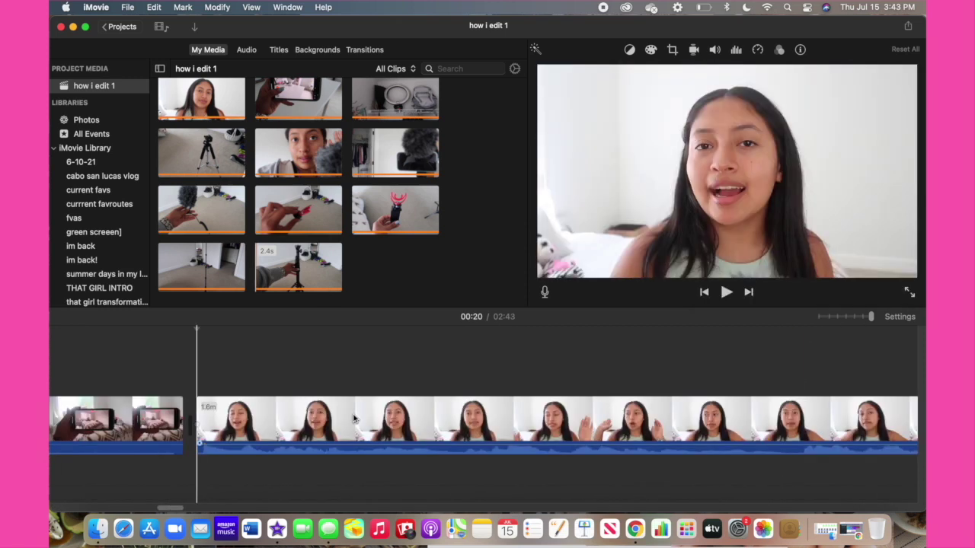
Step: Split the talking-head clip at 00:24 and remove the unwanted footage right after the cut
{"action": "left_click", "coordinate": [751, 420]}
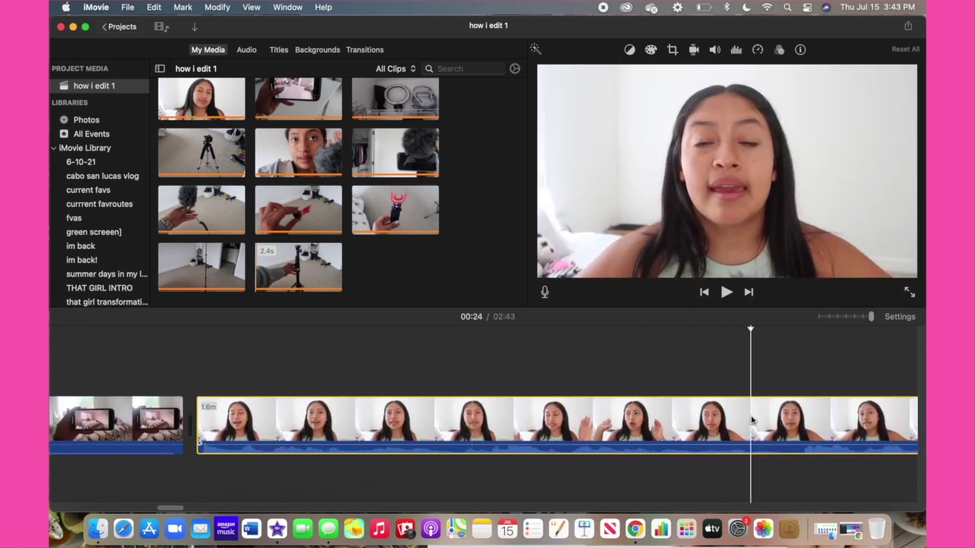
{"action": "key", "text": "super+b"}
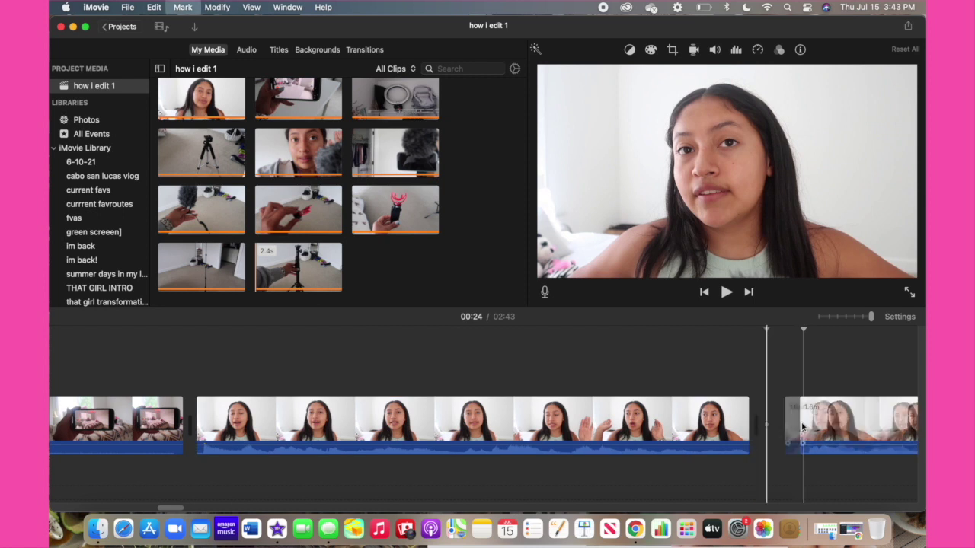
{"action": "scroll", "coordinate": [766, 425], "scroll_direction": "right", "scroll_amount": 10}
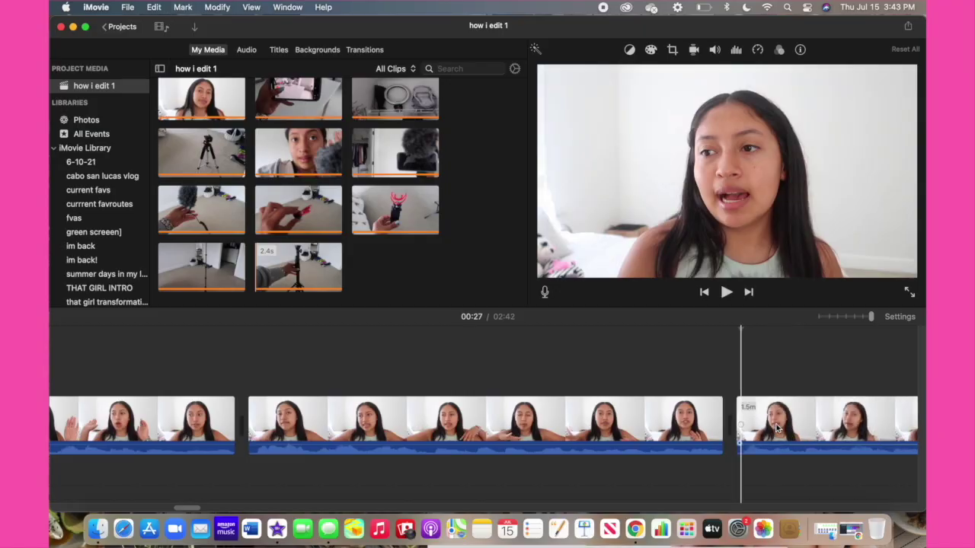
Step: Cut the talking-head clip around 00:29 and take out the unwanted footage there
{"action": "scroll", "coordinate": [777, 428], "scroll_direction": "right", "scroll_amount": 5}
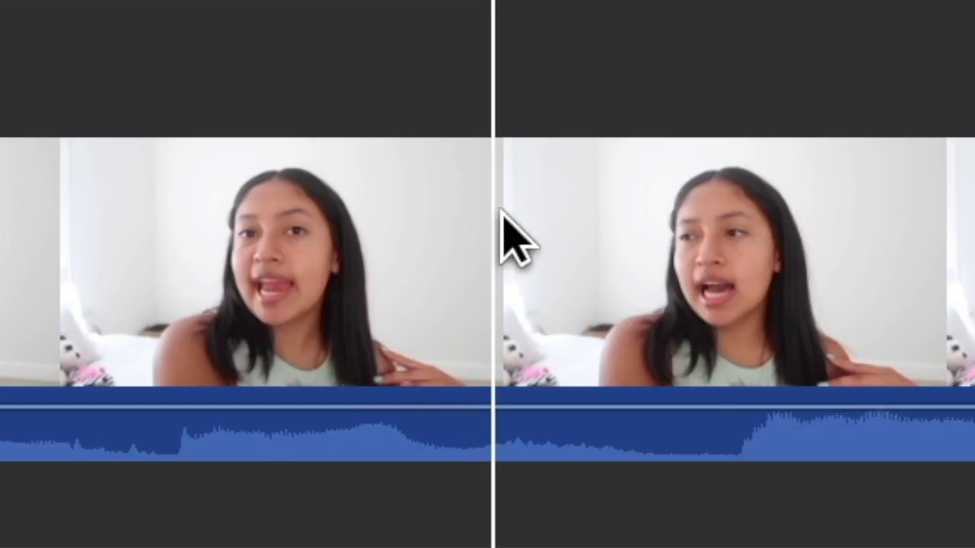
{"action": "left_click", "coordinate": [724, 410]}
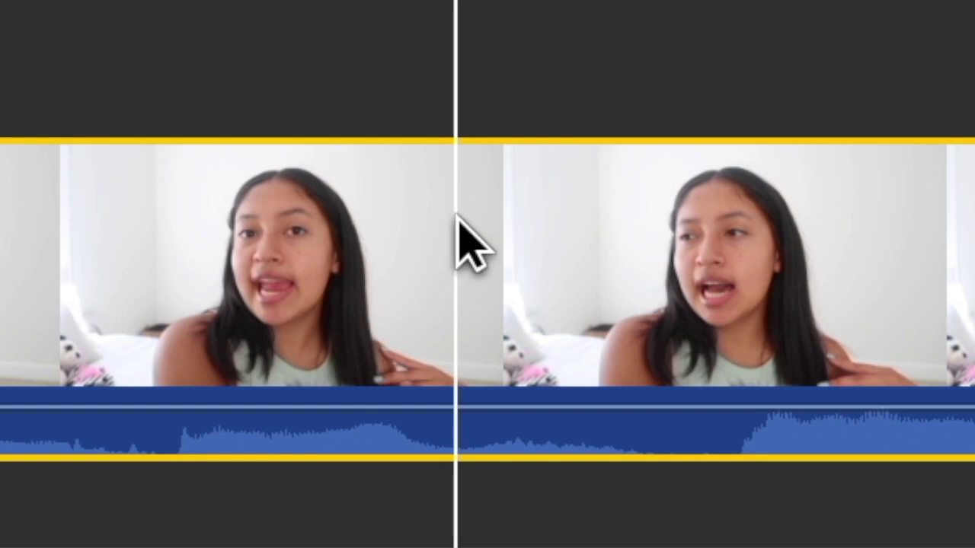
{"action": "left_click_drag", "start_coordinate": [483, 226], "coordinate": [758, 300]}
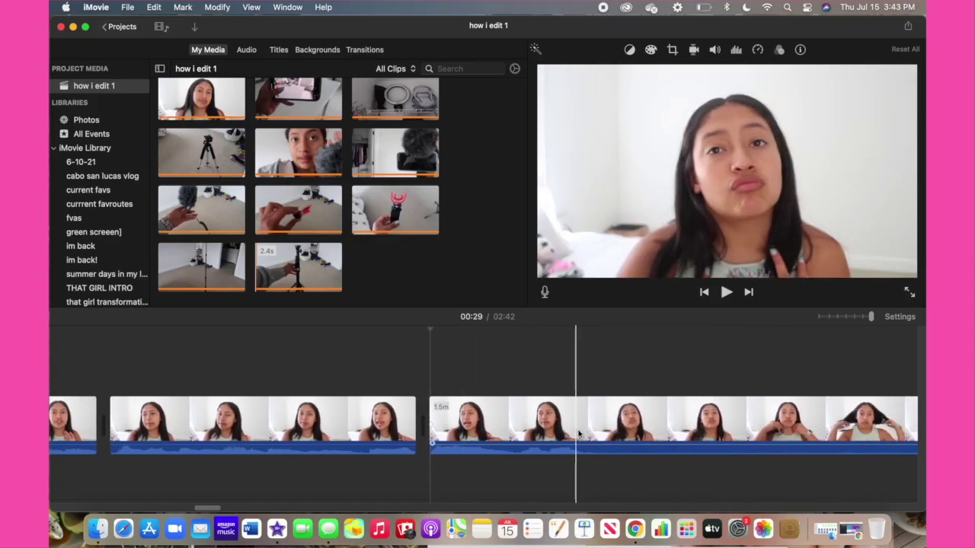
{"action": "key", "text": "super+b"}
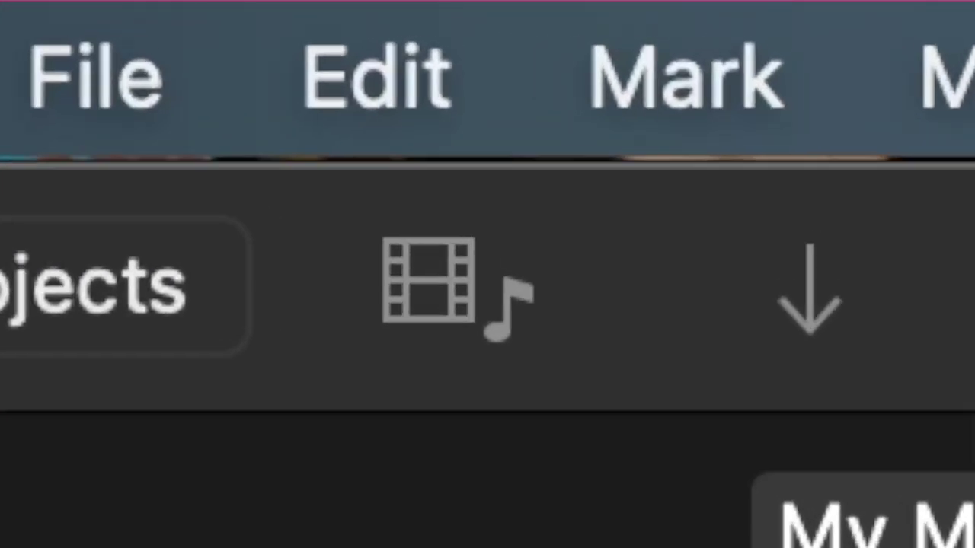
{"action": "key", "text": "super+b"}
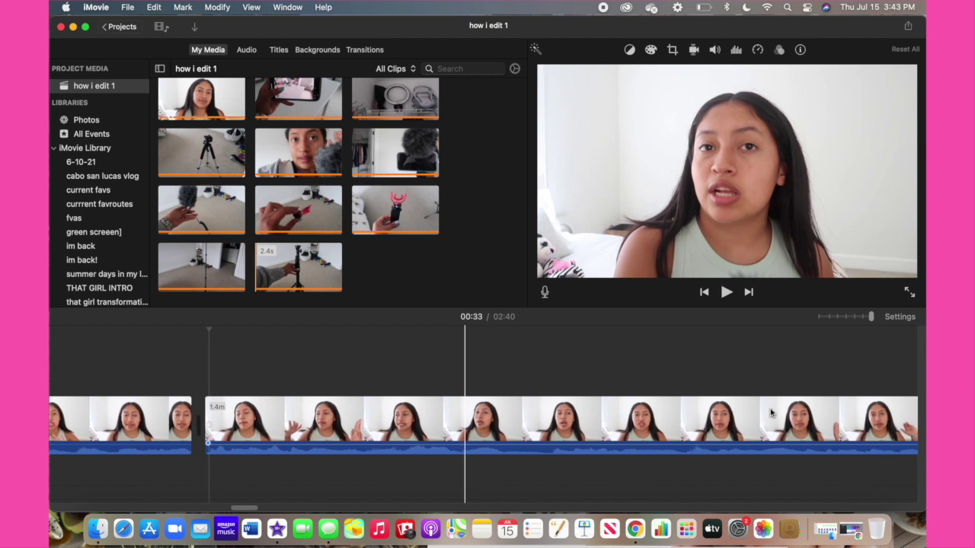
Step: Split the talking-head clip twice after 00:33 and delete the short segment between the cuts
{"action": "key", "text": "super+b"}
{"action": "left_click", "coordinate": [543, 411]}
{"action": "key", "text": "super+b"}
{"action": "key", "text": "BackSpace"}
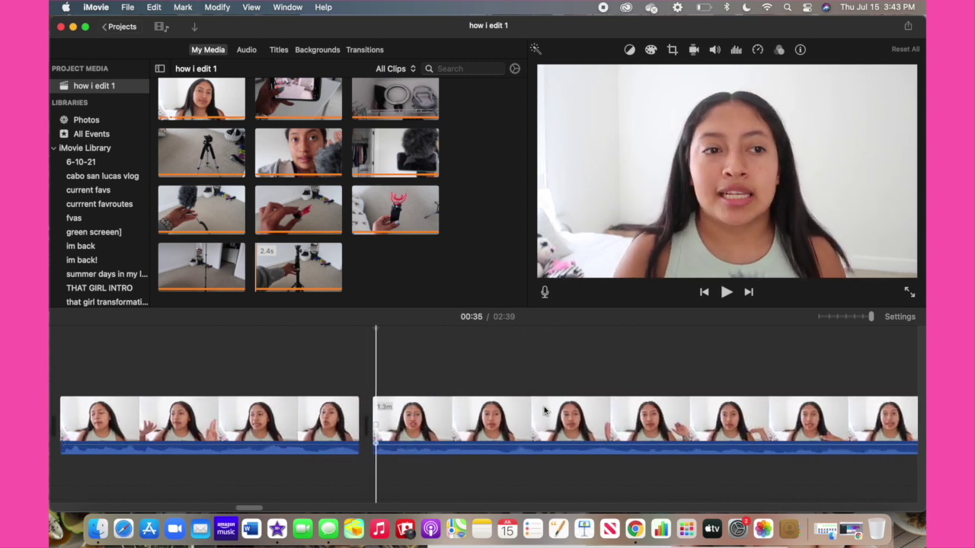
Step: Split the selfie clip with the fuzzy microphone at 01:58 and delete the remainder of it
{"action": "scroll", "coordinate": [545, 411], "scroll_direction": "right", "scroll_amount": 5}
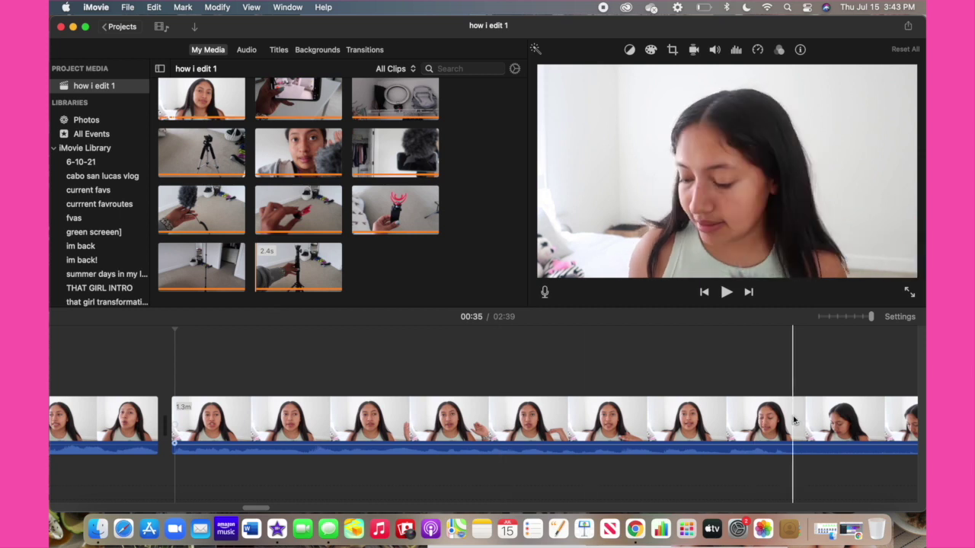
{"action": "scroll", "coordinate": [838, 422], "scroll_direction": "right", "scroll_amount": 10}
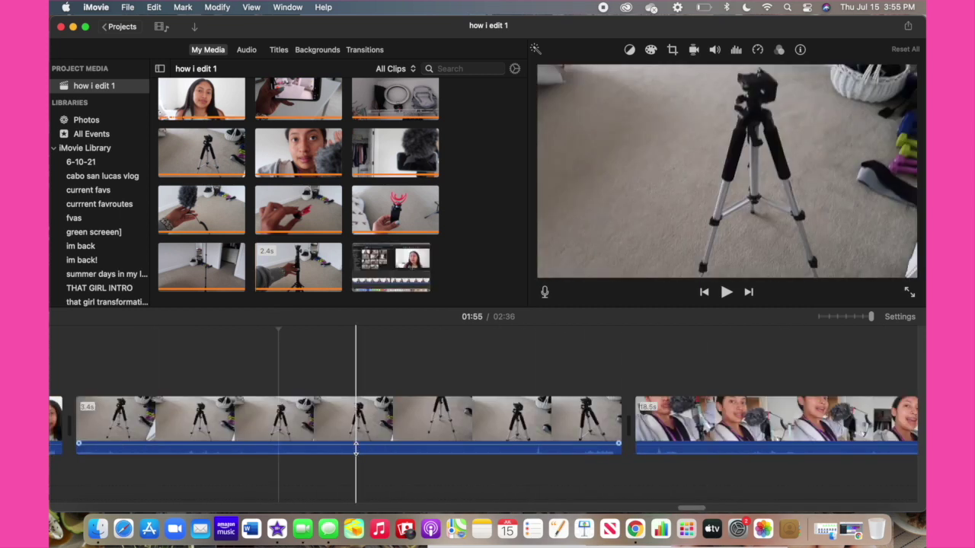
{"action": "left_click", "coordinate": [662, 418]}
{"action": "scroll", "coordinate": [662, 418], "scroll_direction": "right", "scroll_amount": 3}
{"action": "left_click", "coordinate": [662, 418]}
{"action": "key", "text": "cmd+b"}
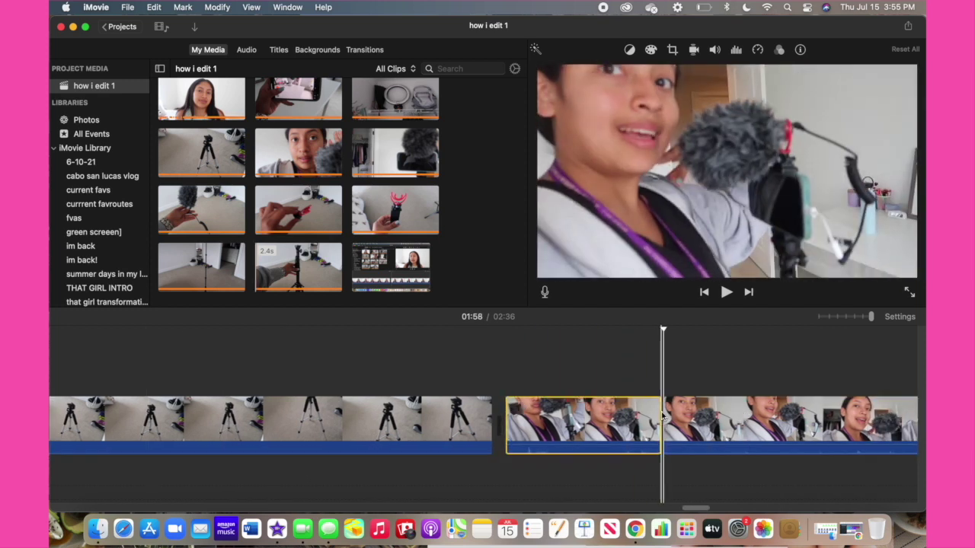
{"action": "scroll", "coordinate": [663, 419], "scroll_direction": "right", "scroll_amount": 2}
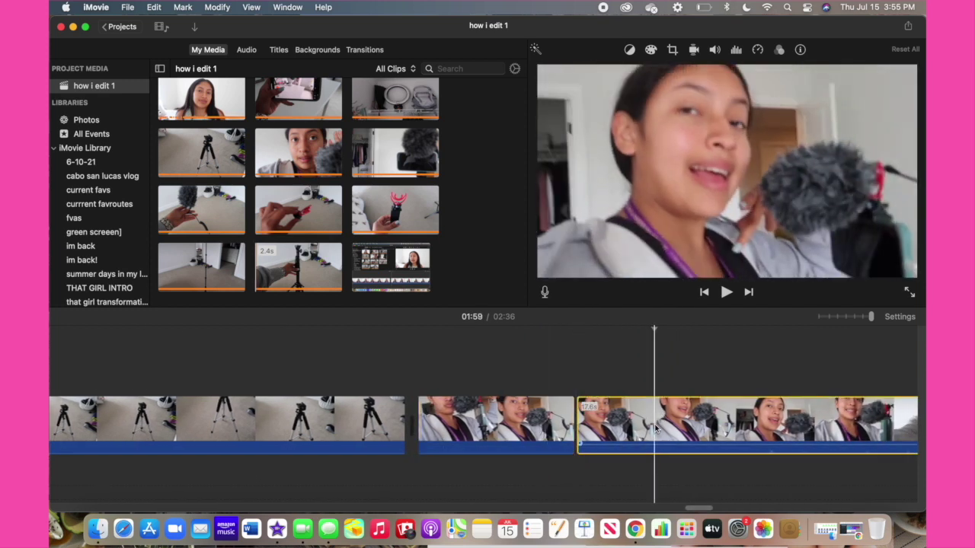
{"action": "left_click", "coordinate": [655, 430]}
{"action": "key", "text": "Delete"}
Step: Play back the clip of the fuzzy microphone held in one hand around 02:04
{"action": "scroll", "coordinate": [733, 392], "scroll_direction": "right", "scroll_amount": 12}
{"action": "left_click", "coordinate": [724, 393]}
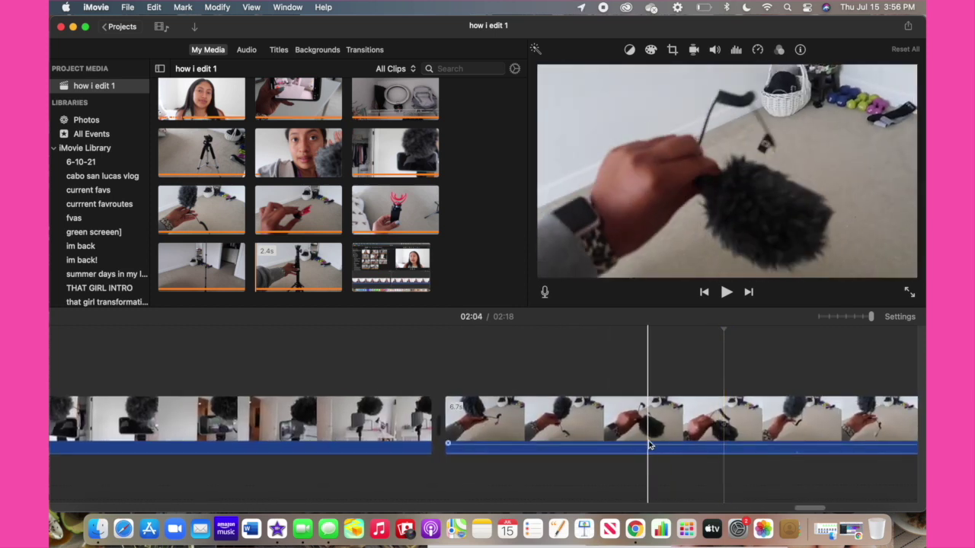
{"action": "key", "text": "space"}
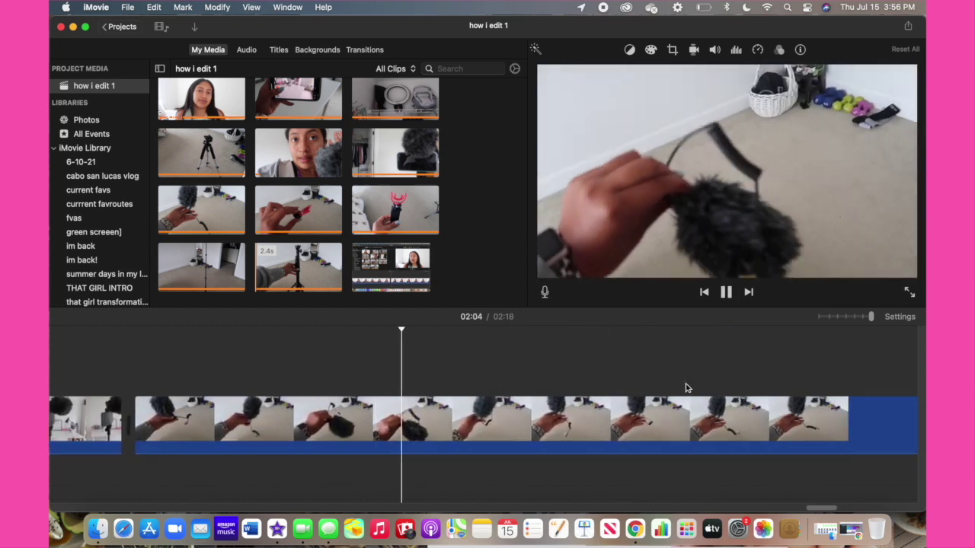
{"action": "key", "text": "space"}
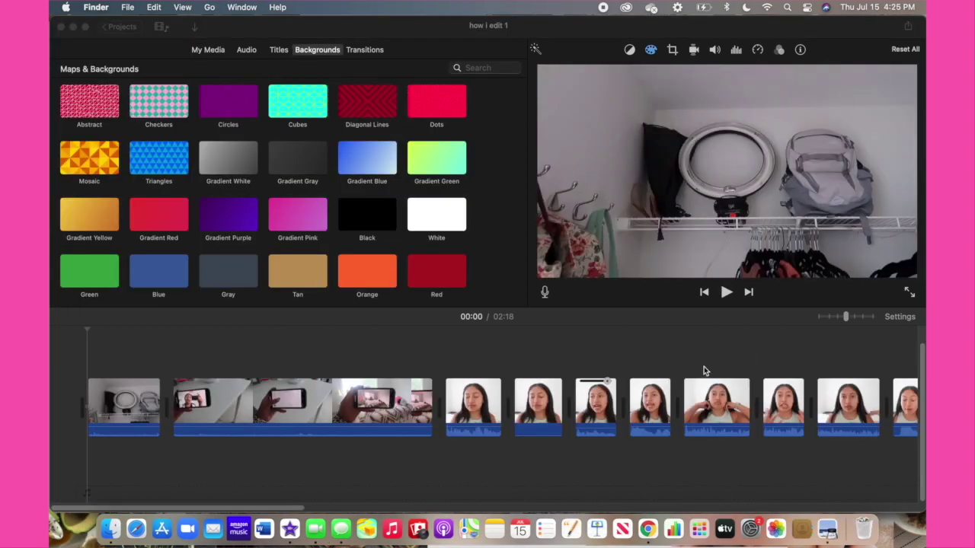
Step: Browse the project's media and the Music and Sound Effects audio libraries
{"action": "left_click", "coordinate": [80, 387]}
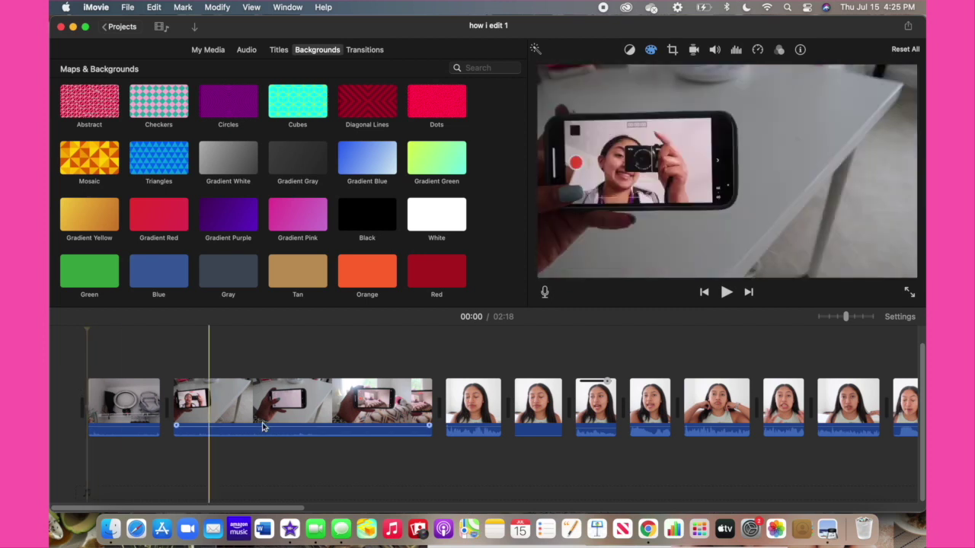
{"action": "left_click", "coordinate": [208, 49]}
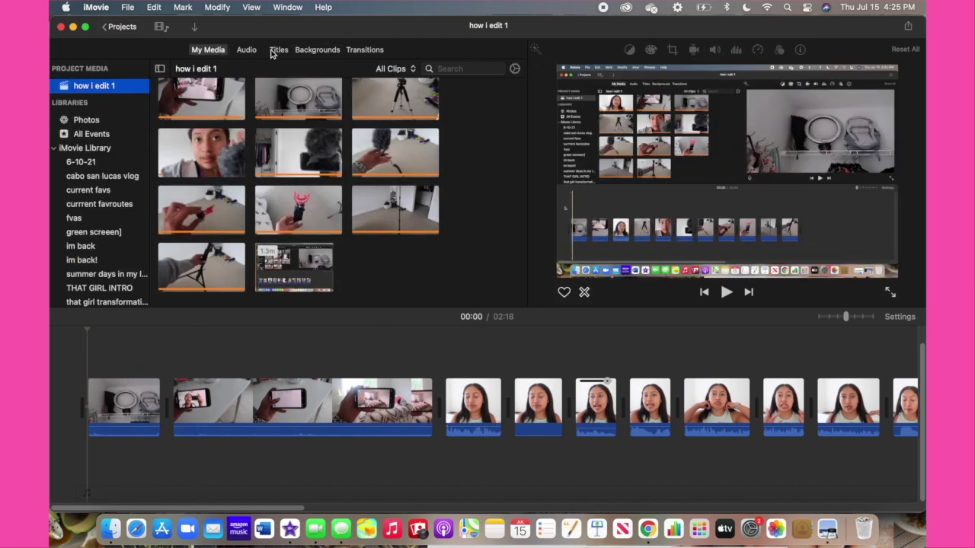
{"action": "left_click", "coordinate": [245, 50]}
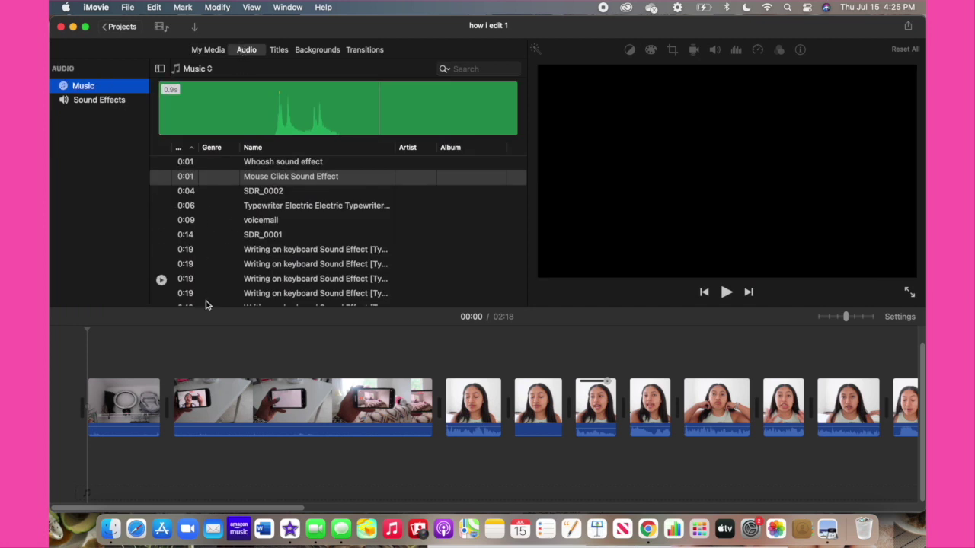
{"action": "left_click", "coordinate": [117, 107]}
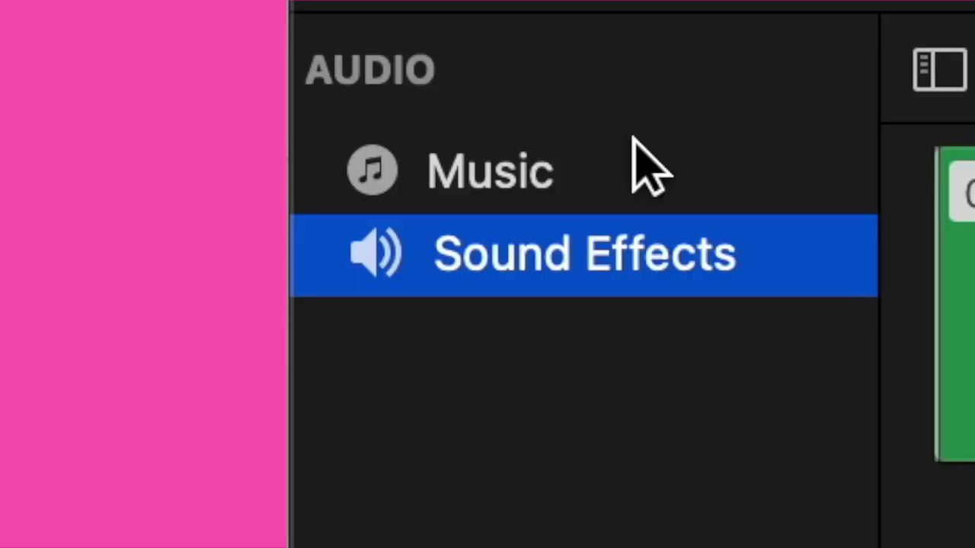
{"action": "left_click", "coordinate": [777, 148]}
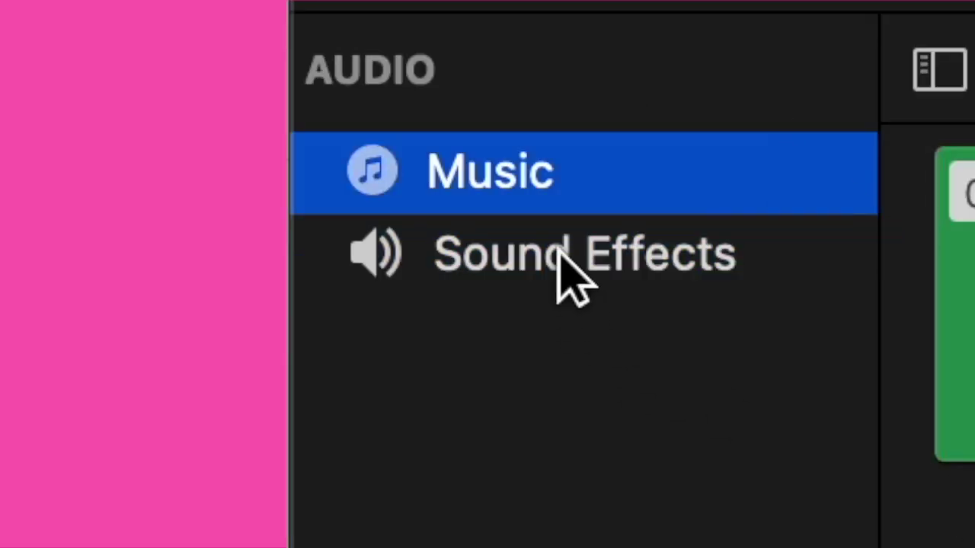
{"action": "left_click", "coordinate": [556, 245]}
{"action": "scroll", "coordinate": [363, 228], "scroll_direction": "down", "scroll_amount": 10}
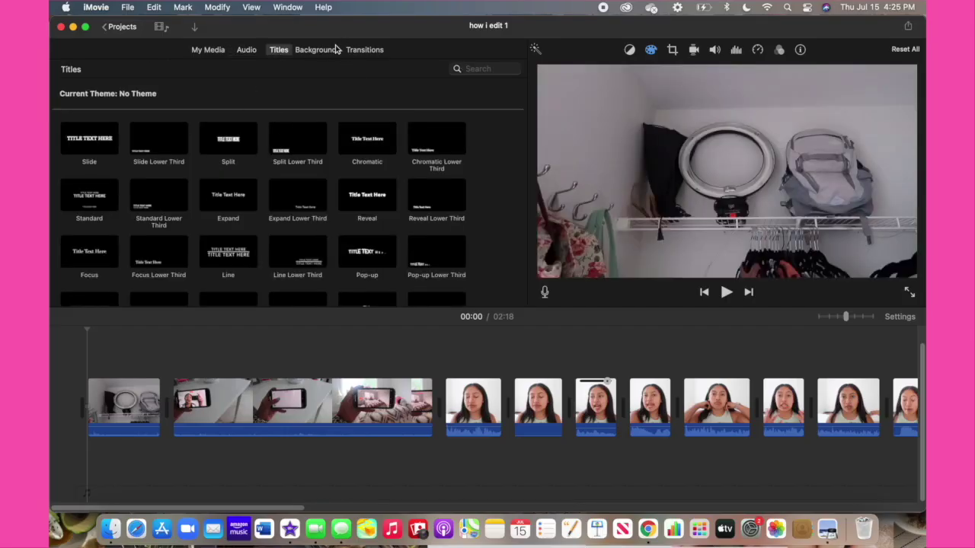
Step: Add the Black background to the timeline after the first clip and place the phone clip above it as an overlay
{"action": "left_click", "coordinate": [322, 50]}
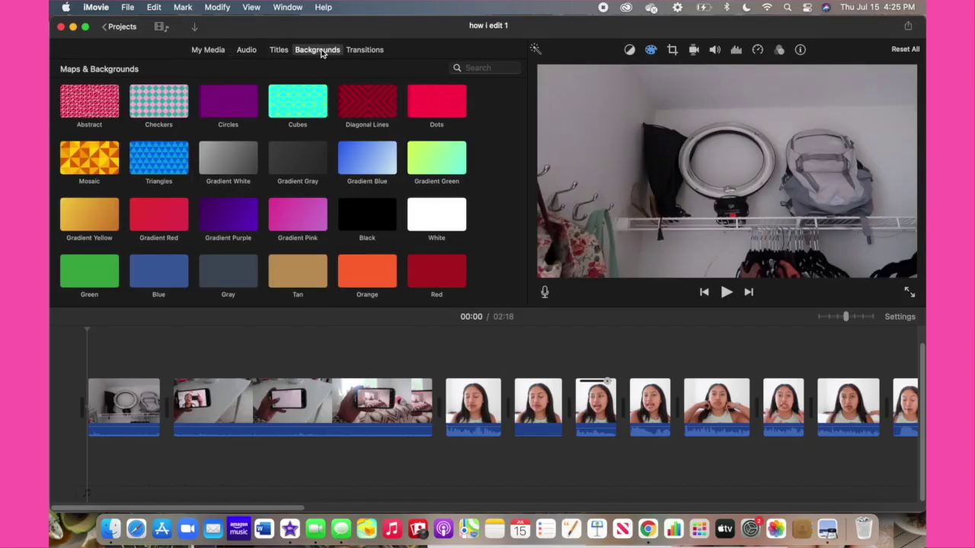
{"action": "scroll", "coordinate": [259, 217], "scroll_direction": "down", "scroll_amount": 1}
{"action": "left_click_drag", "start_coordinate": [363, 216], "coordinate": [213, 385]}
{"action": "left_click_drag", "start_coordinate": [320, 400], "coordinate": [233, 348]}
Step: Split the phone overlay where the black background ends and make its first part a Picture in Picture, enlarged and centred
{"action": "left_click", "coordinate": [250, 349]}
{"action": "key", "text": "super+b"}
{"action": "left_click", "coordinate": [196, 348]}
{"action": "left_click", "coordinate": [560, 73]}
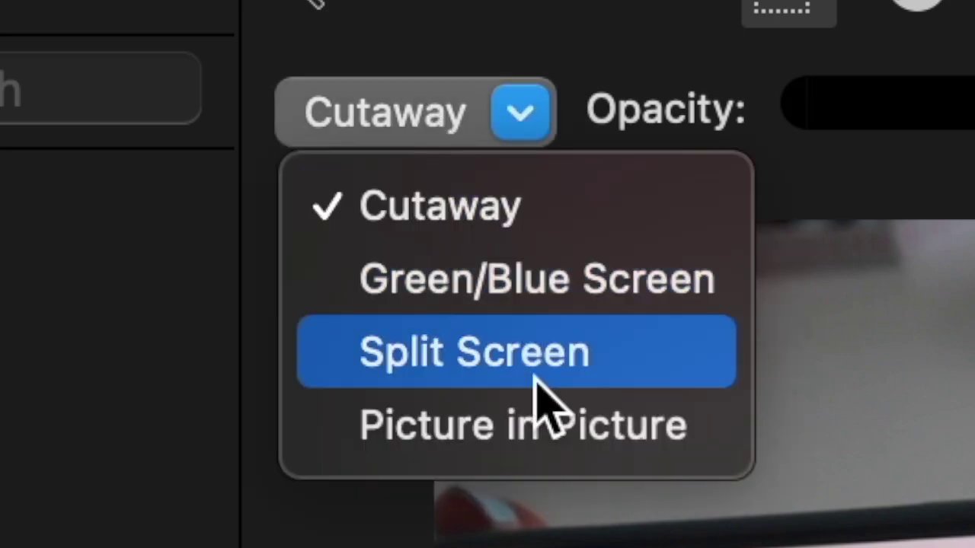
{"action": "left_click", "coordinate": [579, 120]}
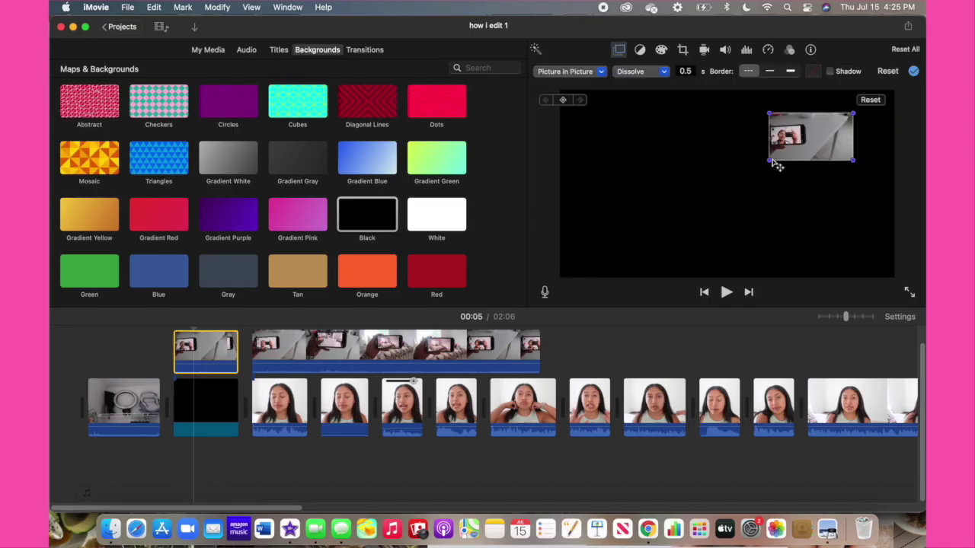
{"action": "left_click_drag", "start_coordinate": [775, 166], "coordinate": [565, 240]}
{"action": "left_click_drag", "start_coordinate": [740, 203], "coordinate": [789, 210]}
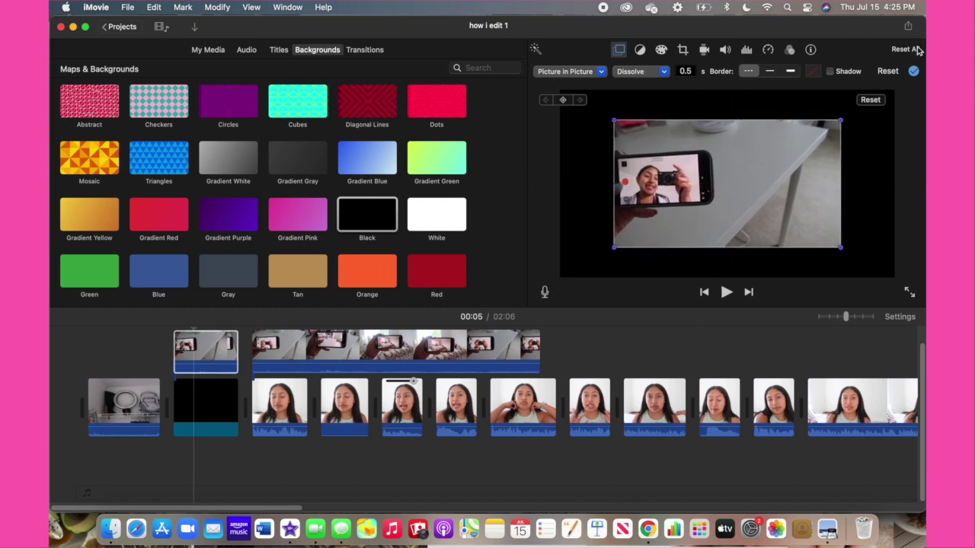
{"action": "left_click", "coordinate": [132, 366]}
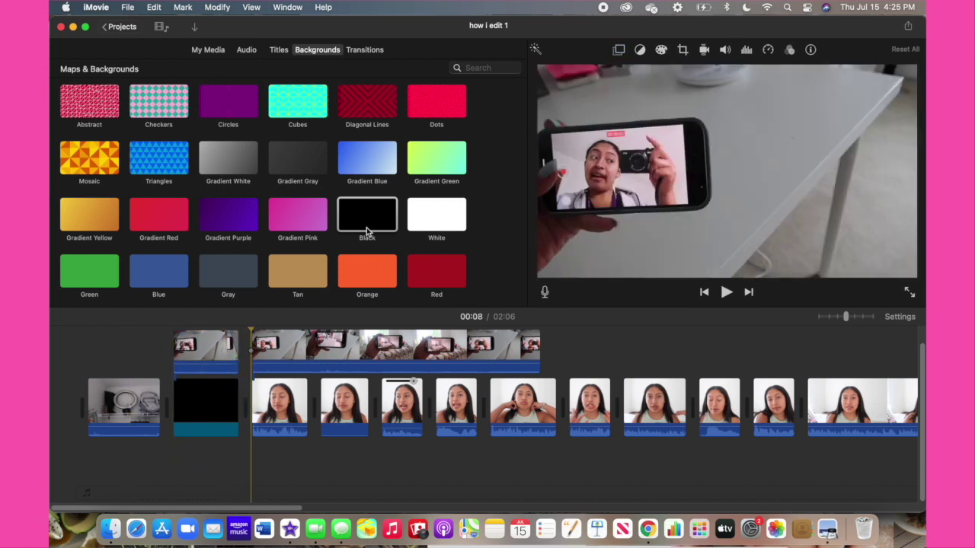
Step: Add a second Black background after the first one and place a Circle Open transition between it and the first selfie clip
{"action": "left_click_drag", "start_coordinate": [367, 231], "coordinate": [245, 393]}
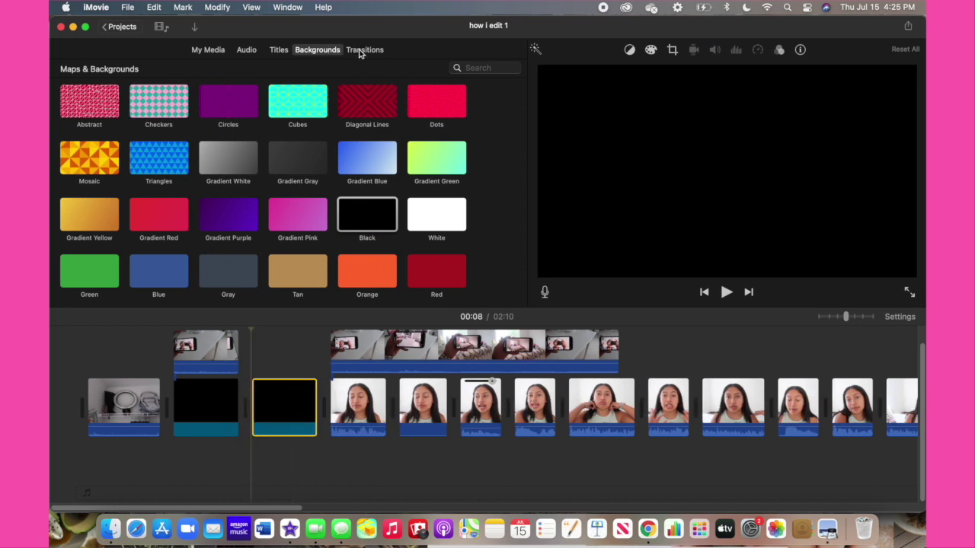
{"action": "left_click", "coordinate": [364, 51]}
{"action": "left_click_drag", "start_coordinate": [96, 155], "coordinate": [330, 397]}
{"action": "left_click_drag", "start_coordinate": [292, 341], "coordinate": [313, 392]}
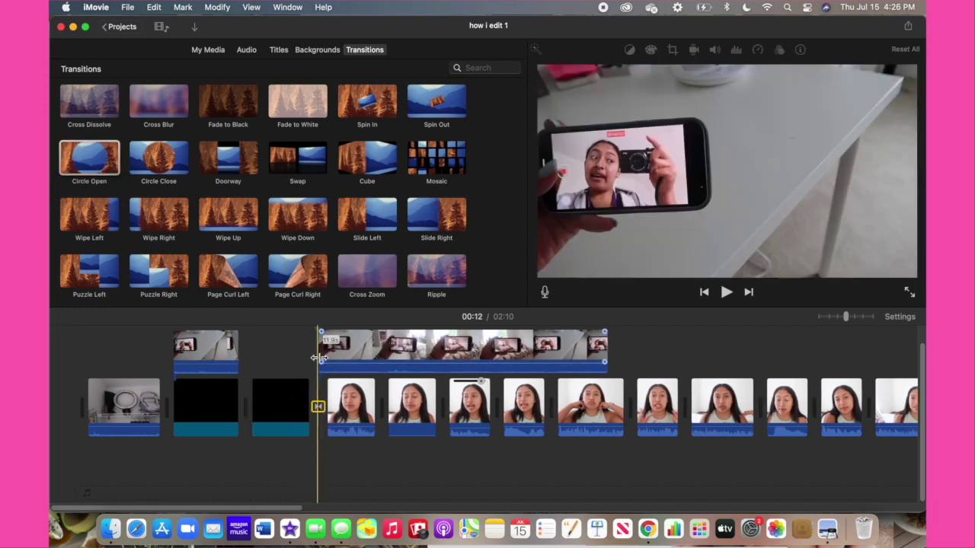
Step: Delete the leftover phone overlay clip and the second Black background together with its transition
{"action": "left_click", "coordinate": [321, 351]}
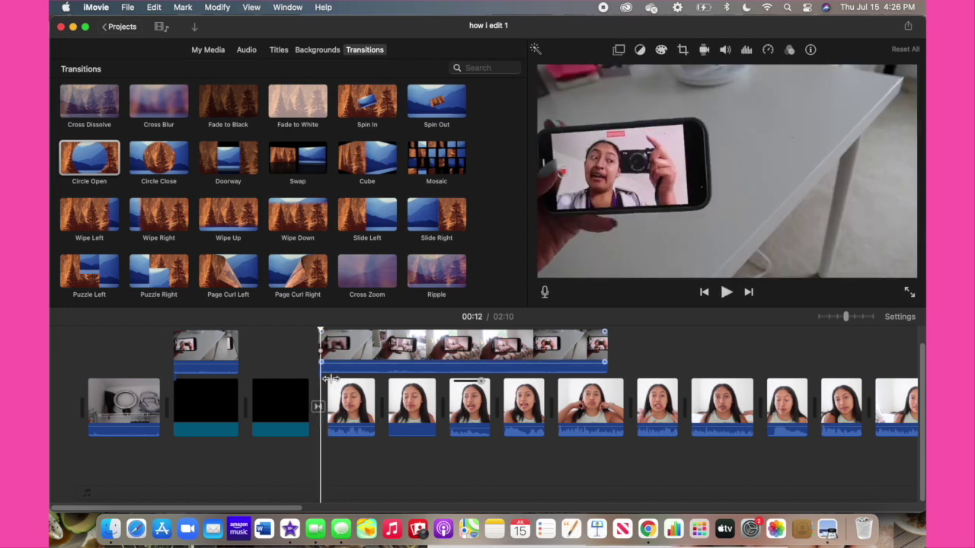
{"action": "key", "text": "Delete"}
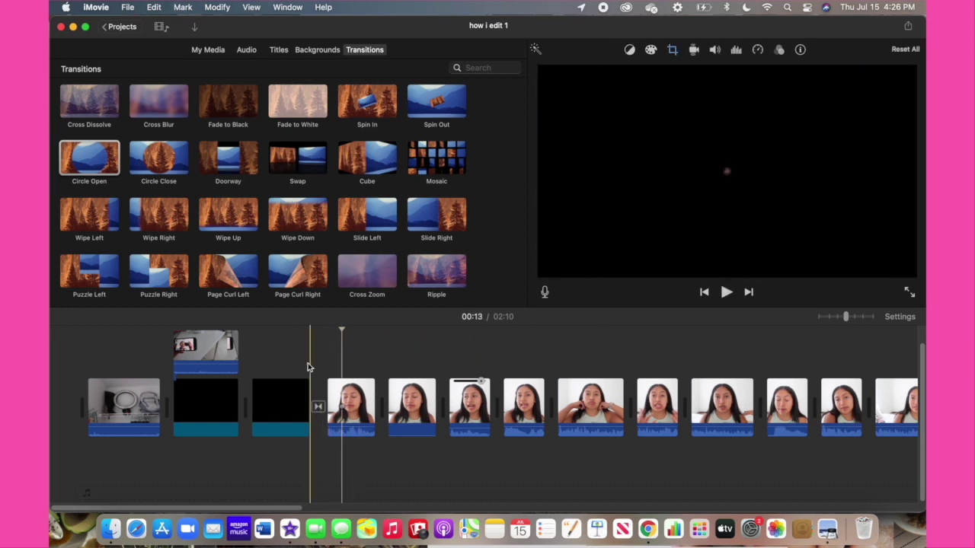
{"action": "key", "text": "space"}
{"action": "left_click", "coordinate": [318, 406]}
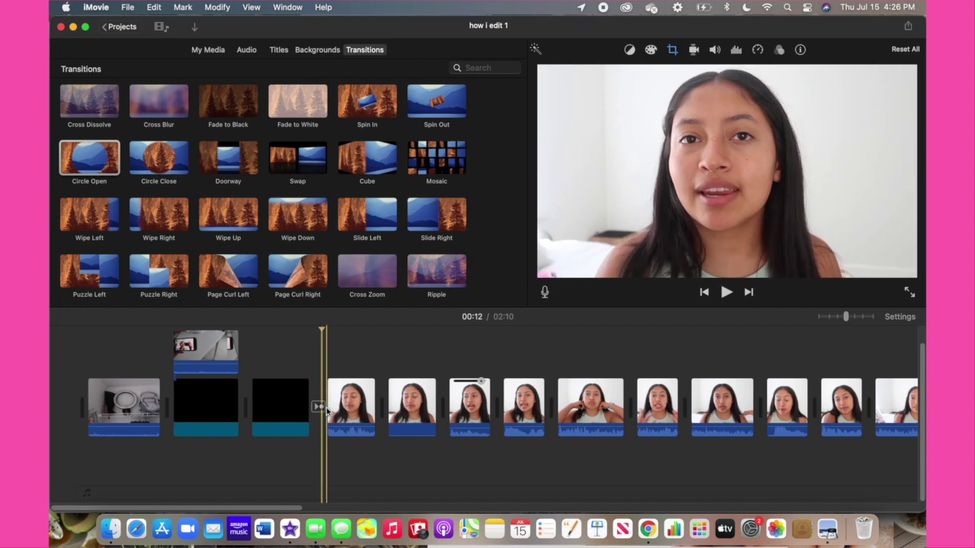
{"action": "left_click", "coordinate": [292, 403]}
{"action": "key", "text": "Delete"}
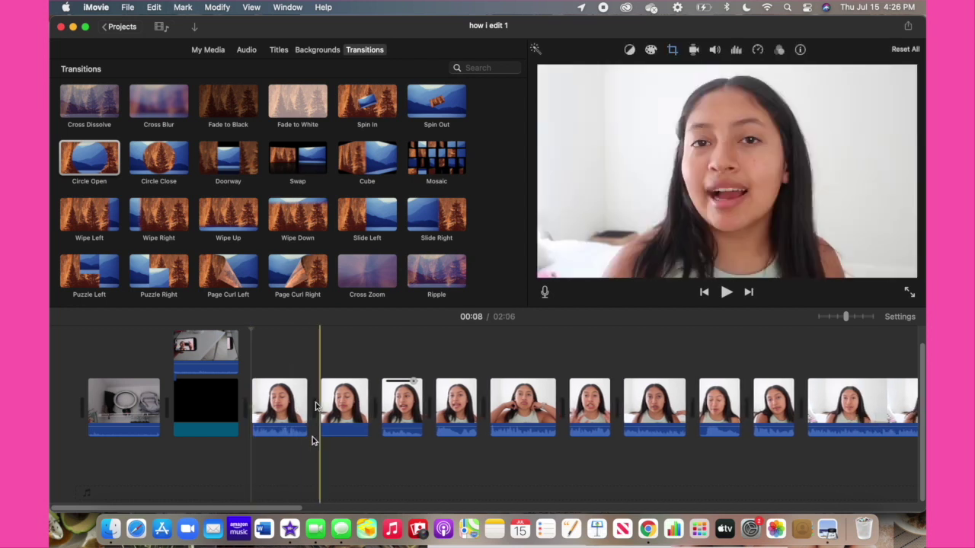
Step: Try a Slide Left transition between the black background and the first selfie clip, checking its duration and playing it back
{"action": "left_click_drag", "start_coordinate": [375, 221], "coordinate": [243, 409]}
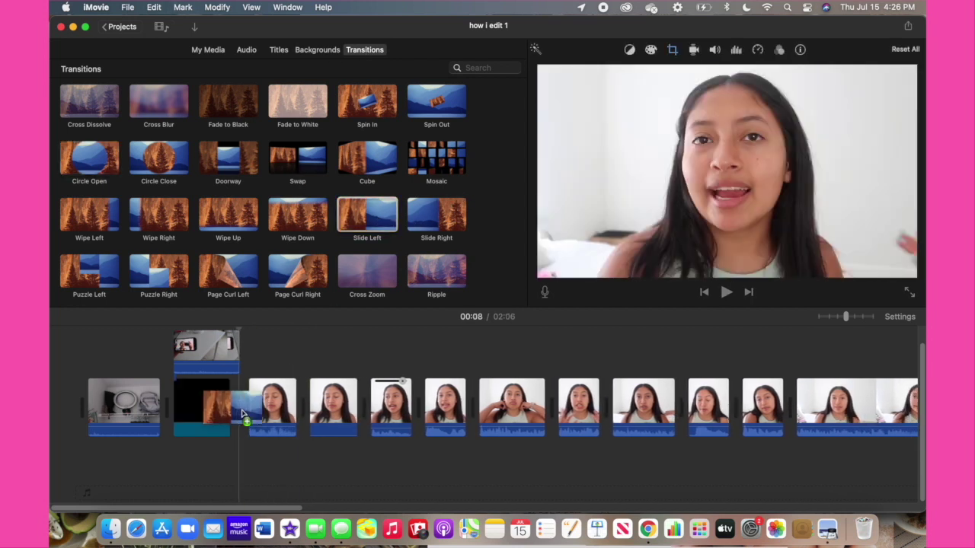
{"action": "left_click", "coordinate": [239, 408]}
{"action": "left_click", "coordinate": [239, 407]}
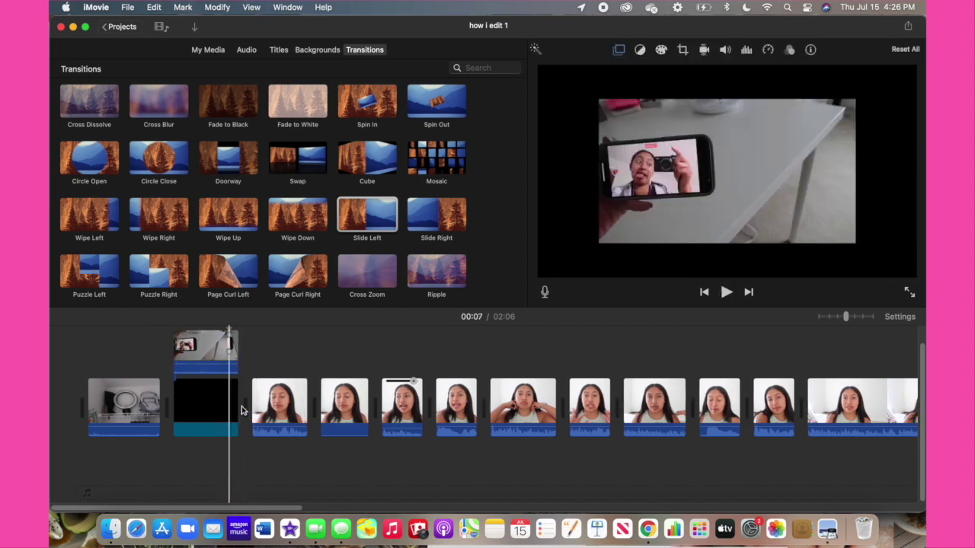
{"action": "double_click", "coordinate": [239, 407]}
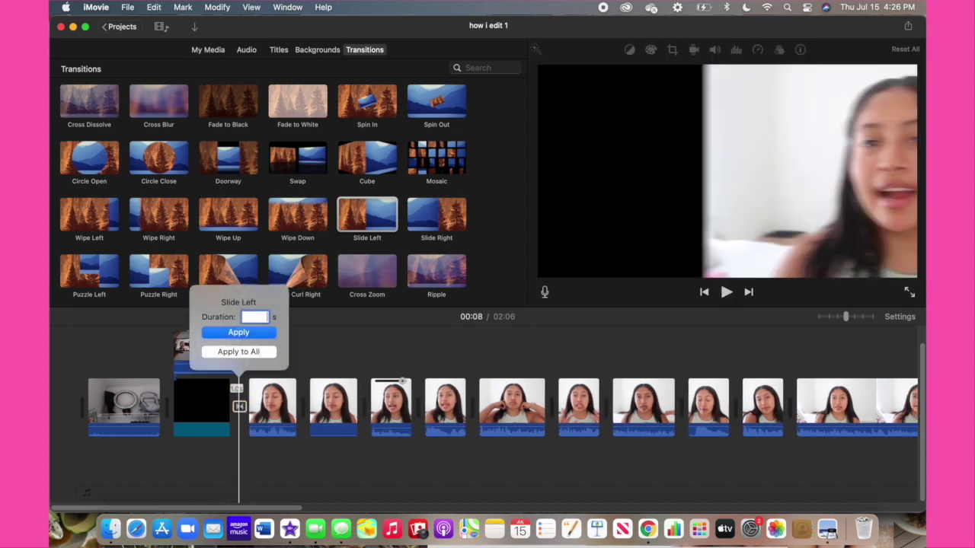
{"action": "key", "text": "Return"}
{"action": "key", "text": "space"}
{"action": "key", "text": "space"}
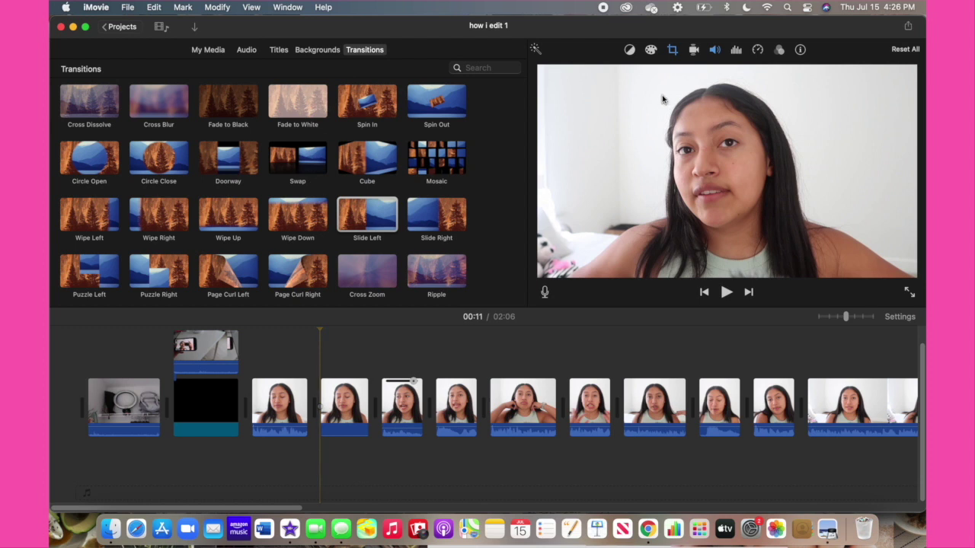
Step: Try Crop to Fill and Ken Burns framing on the second selfie clip and set its crop style to Fit
{"action": "left_click", "coordinate": [650, 50]}
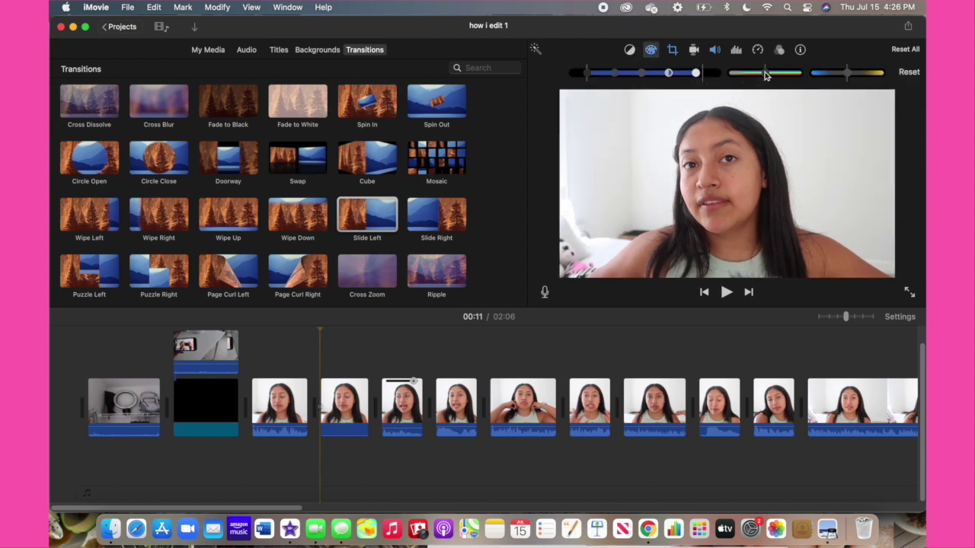
{"action": "left_click", "coordinate": [672, 50]}
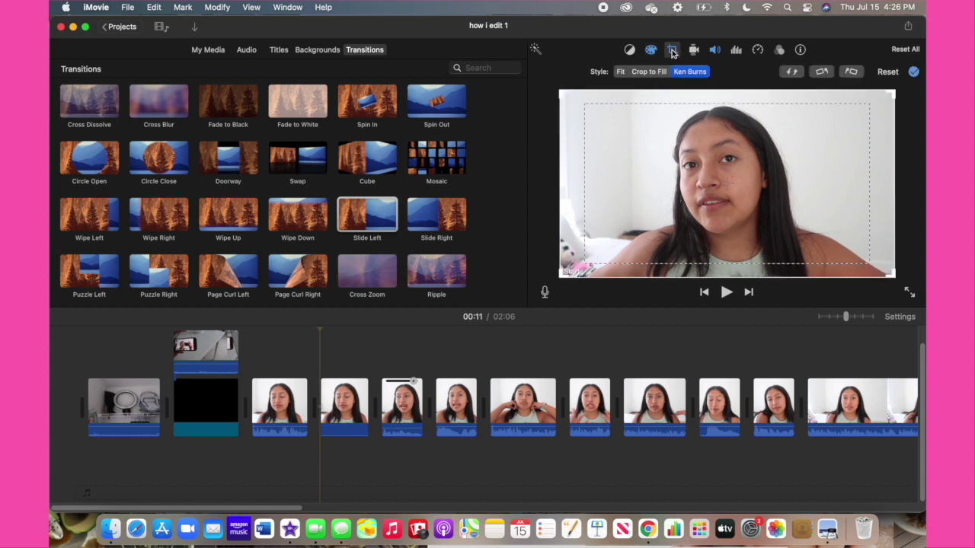
{"action": "left_click", "coordinate": [620, 72]}
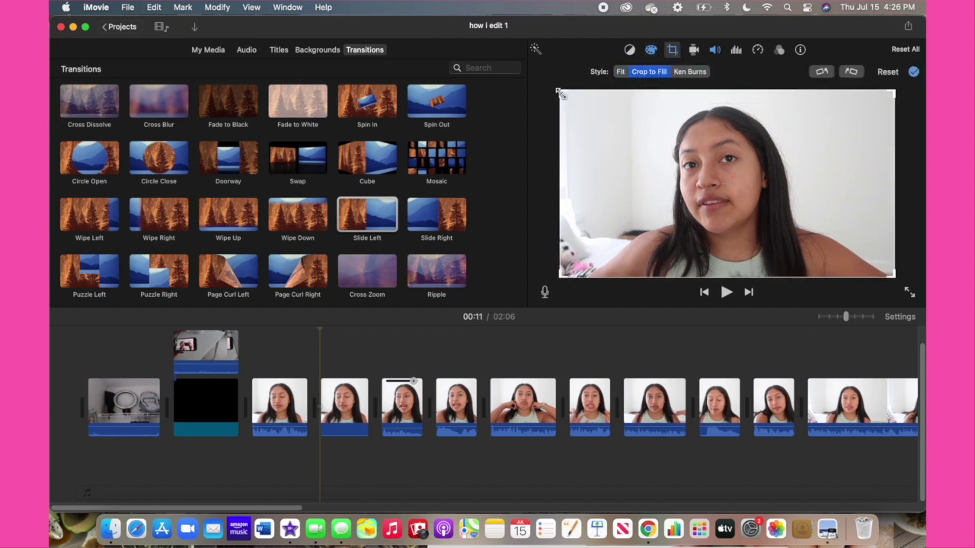
{"action": "left_click_drag", "start_coordinate": [577, 97], "coordinate": [588, 103]}
{"action": "left_click_drag", "start_coordinate": [728, 188], "coordinate": [713, 180]}
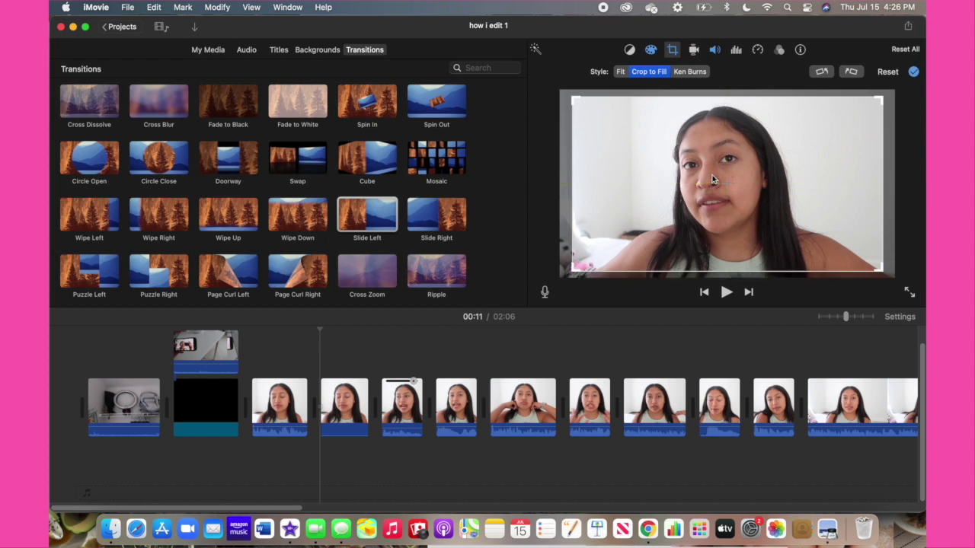
{"action": "left_click_drag", "start_coordinate": [577, 97], "coordinate": [546, 79]}
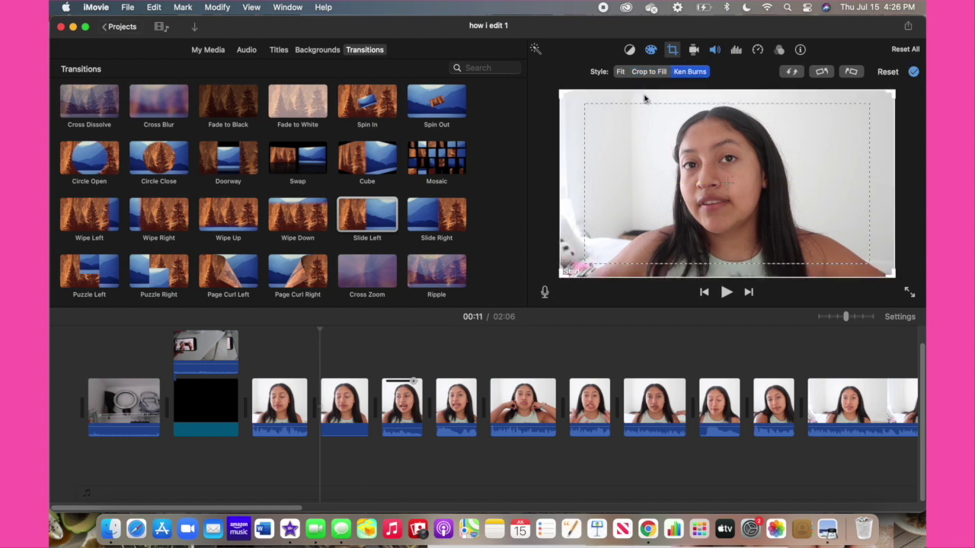
{"action": "left_click", "coordinate": [620, 73]}
Step: Raise the second selfie clip's volume and check its stabilization and noise reduction settings
{"action": "left_click", "coordinate": [719, 50]}
{"action": "left_click", "coordinate": [694, 50]}
{"action": "left_click", "coordinate": [716, 50]}
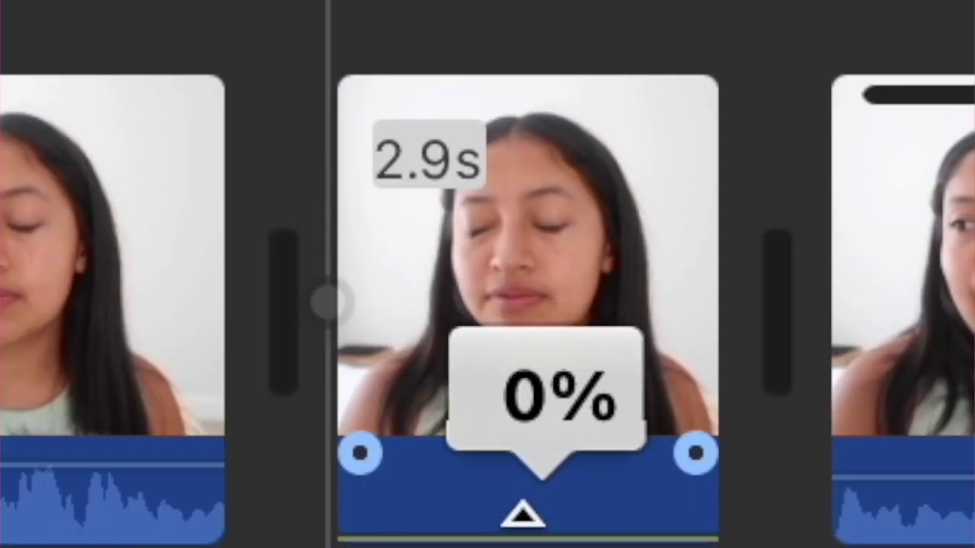
{"action": "left_click_drag", "start_coordinate": [345, 437], "coordinate": [345, 427]}
{"action": "left_click", "coordinate": [736, 50]}
Step: Try Fast speed at 20x and 8x on the second selfie clip and return it to Normal
{"action": "left_click", "coordinate": [757, 51]}
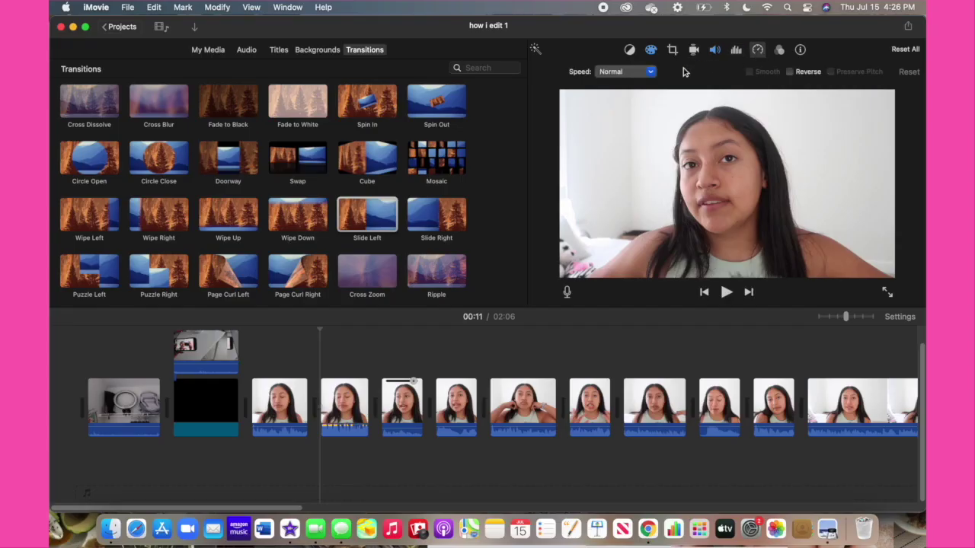
{"action": "left_click", "coordinate": [636, 72]}
{"action": "left_click", "coordinate": [636, 111]}
{"action": "left_click", "coordinate": [699, 73]}
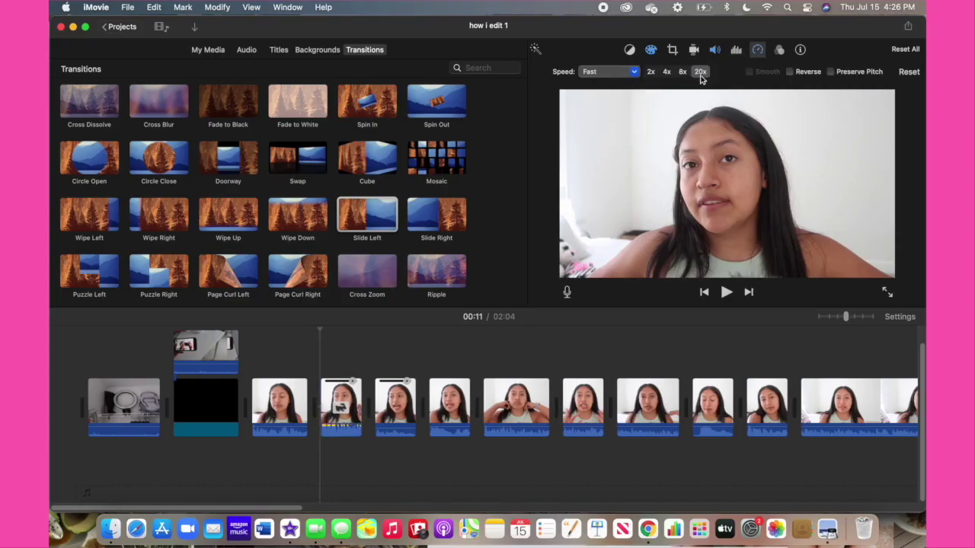
{"action": "left_click", "coordinate": [682, 73]}
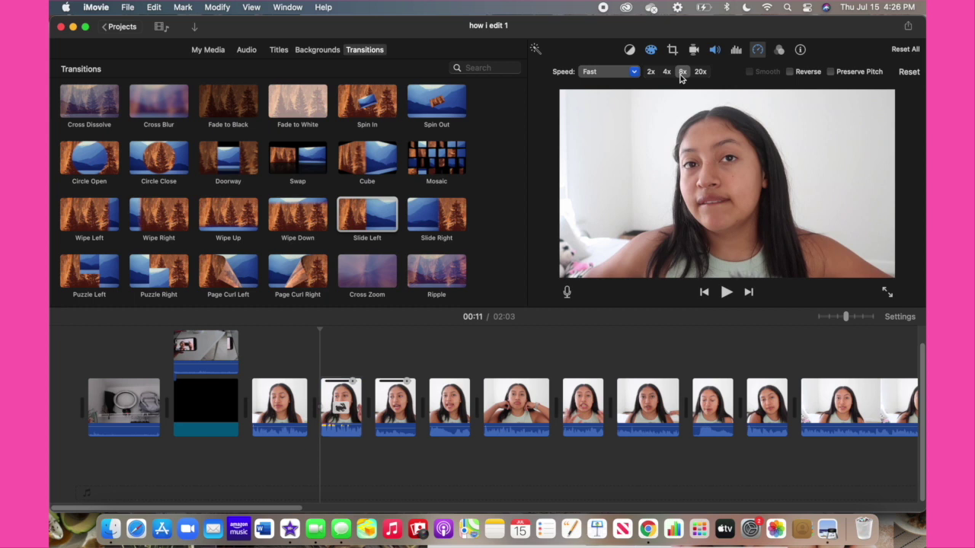
{"action": "left_click", "coordinate": [607, 72]}
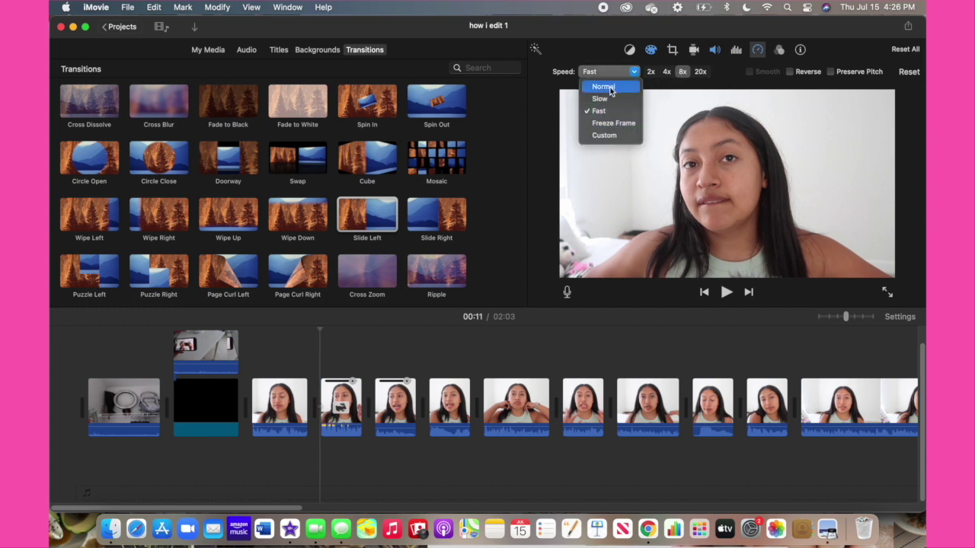
{"action": "left_click", "coordinate": [602, 86]}
Step: Examine the available clip filters and audio effects for the second selfie clip without applying any
{"action": "left_click", "coordinate": [779, 50]}
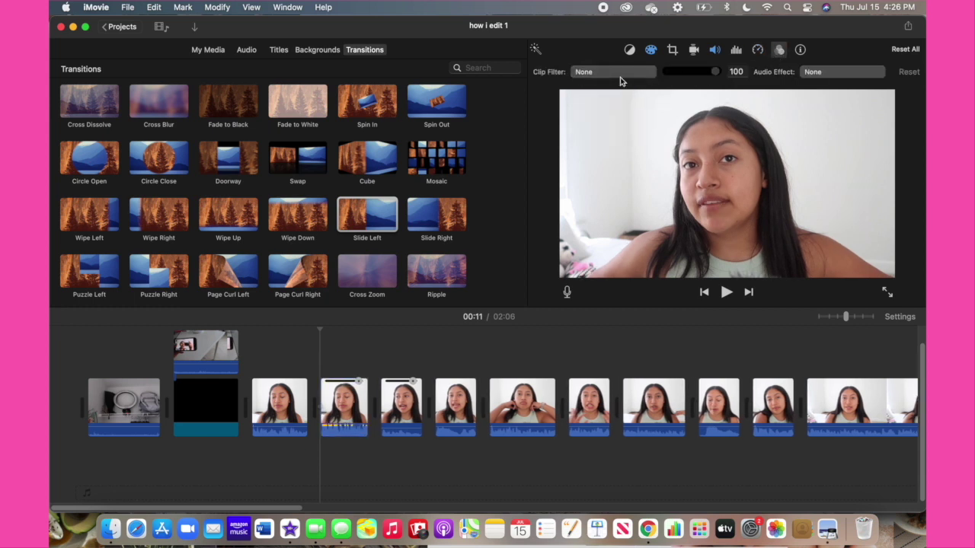
{"action": "left_click", "coordinate": [620, 76]}
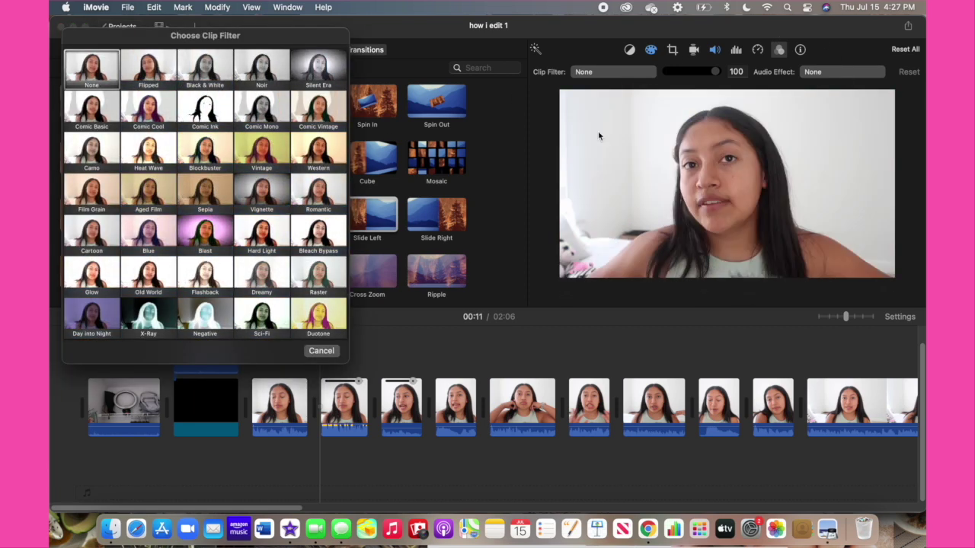
{"action": "left_click", "coordinate": [308, 353]}
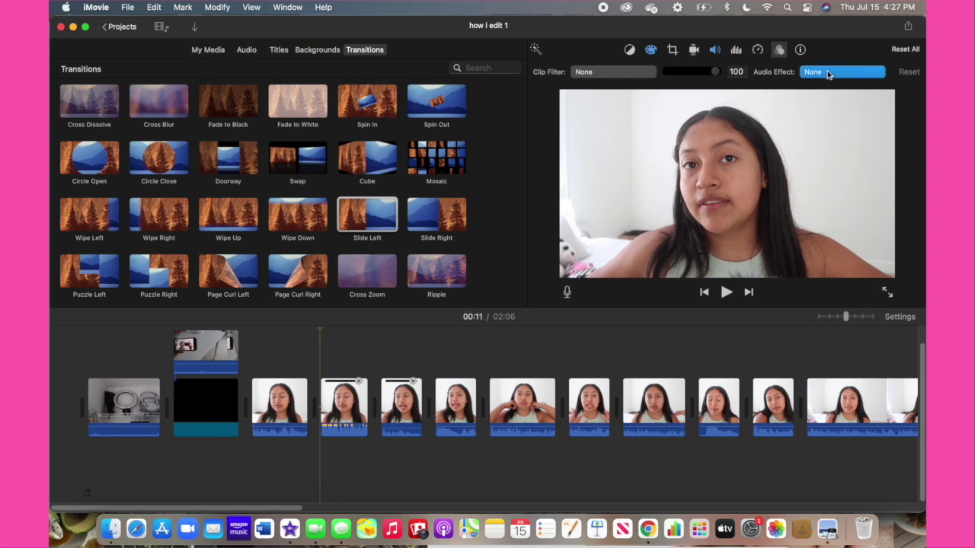
{"action": "left_click", "coordinate": [828, 72]}
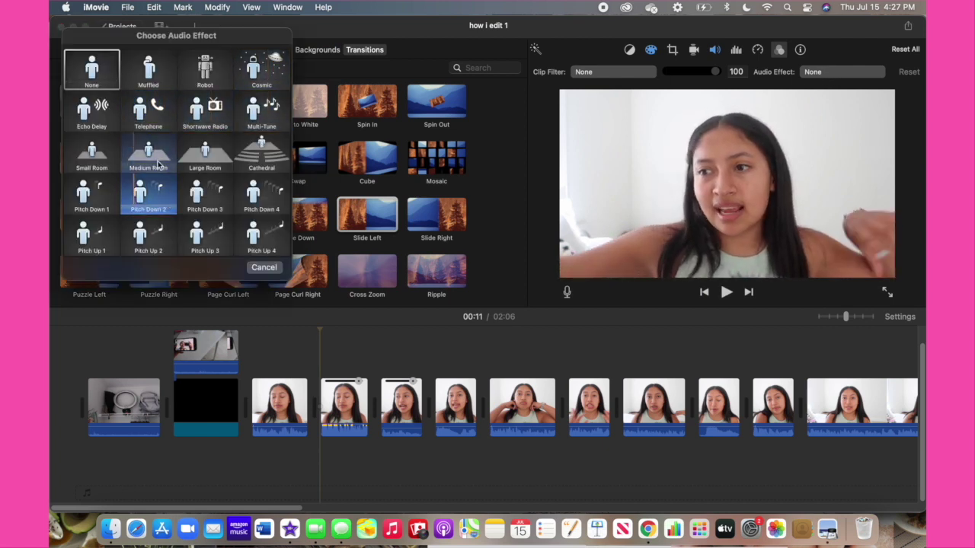
{"action": "left_click", "coordinate": [272, 269]}
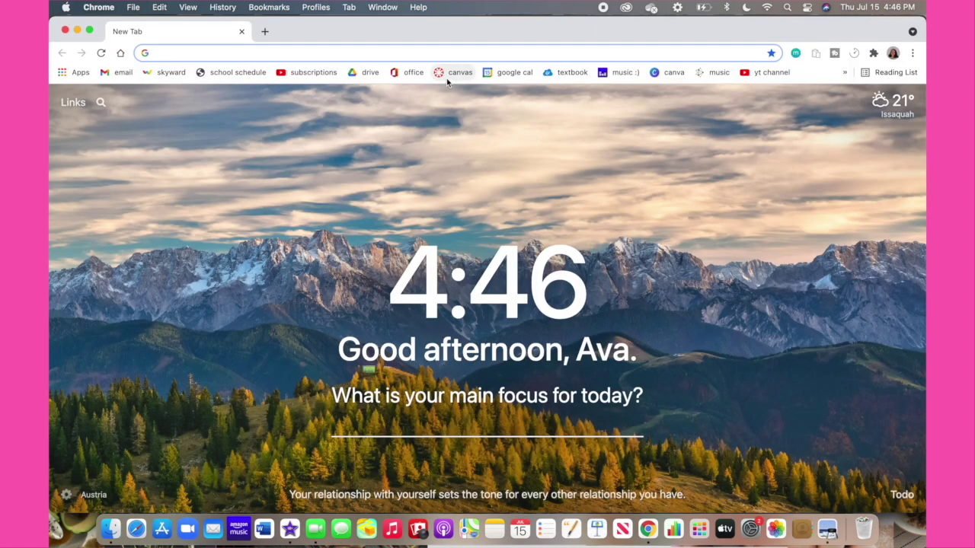
Step: Switch to Chrome, go to canva.com and open the "how i edit" design
{"action": "type", "text": "canva.com"}
{"action": "key", "text": "Return"}
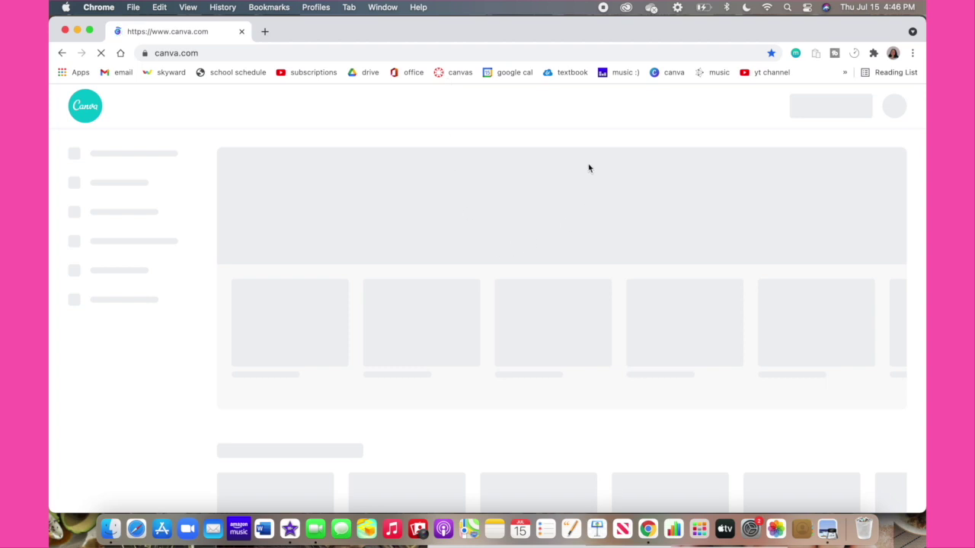
{"action": "scroll", "coordinate": [446, 351], "scroll_direction": "down", "scroll_amount": 2}
{"action": "scroll", "coordinate": [445, 351], "scroll_direction": "down", "scroll_amount": 2}
{"action": "left_click", "coordinate": [255, 393]}
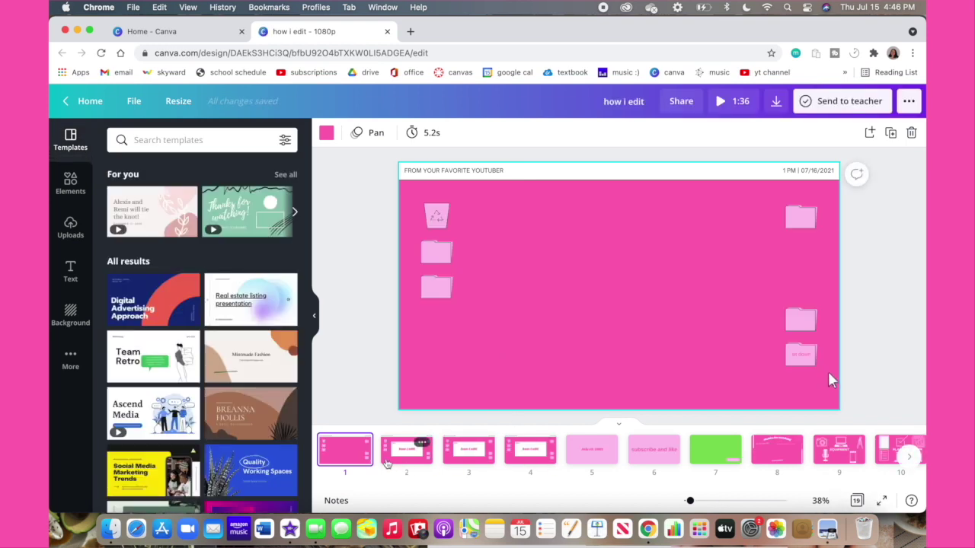
Step: Look through the design's existing pages, including the intro, subscribe and green-screen pages
{"action": "left_click", "coordinate": [392, 461]}
{"action": "left_click", "coordinate": [647, 456]}
{"action": "scroll", "coordinate": [632, 455], "scroll_direction": "right", "scroll_amount": 2}
{"action": "left_click", "coordinate": [572, 451]}
Step: Add a new page at the end of the design and change its background colour to green
{"action": "scroll", "coordinate": [622, 455], "scroll_direction": "right", "scroll_amount": 6}
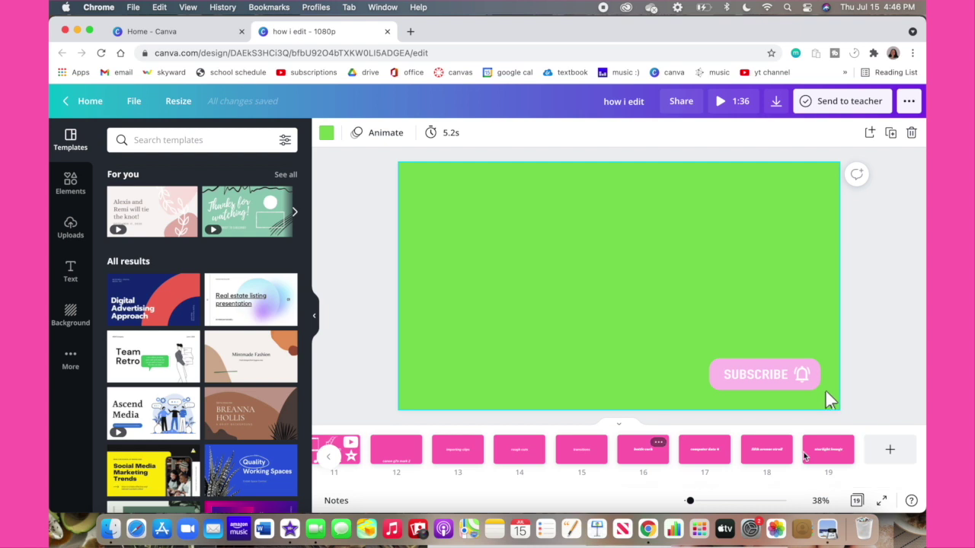
{"action": "left_click", "coordinate": [889, 449]}
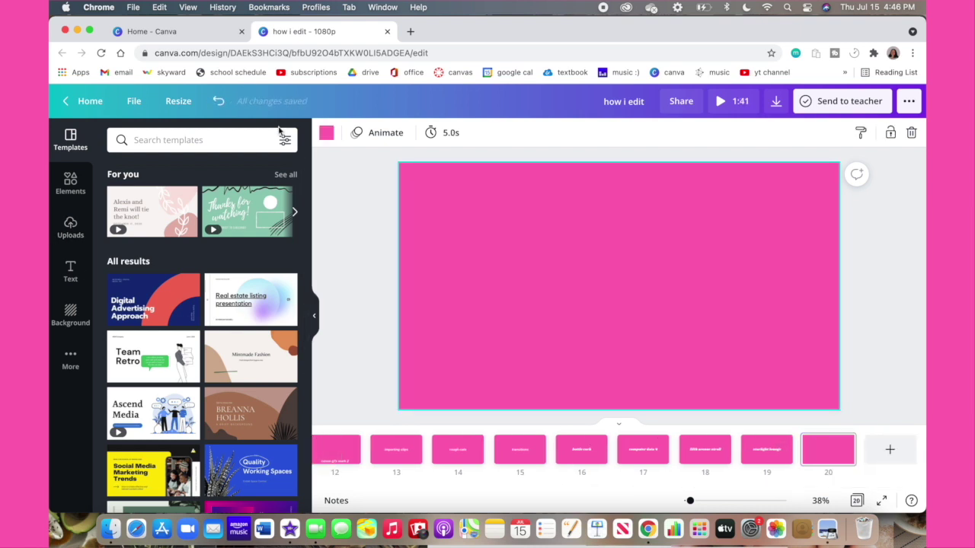
{"action": "left_click", "coordinate": [327, 133]}
{"action": "left_click", "coordinate": [185, 196]}
Step: Add the heading "HEY GUYS!!" to the green page in bold italic Helveticish
{"action": "left_click", "coordinate": [72, 268]}
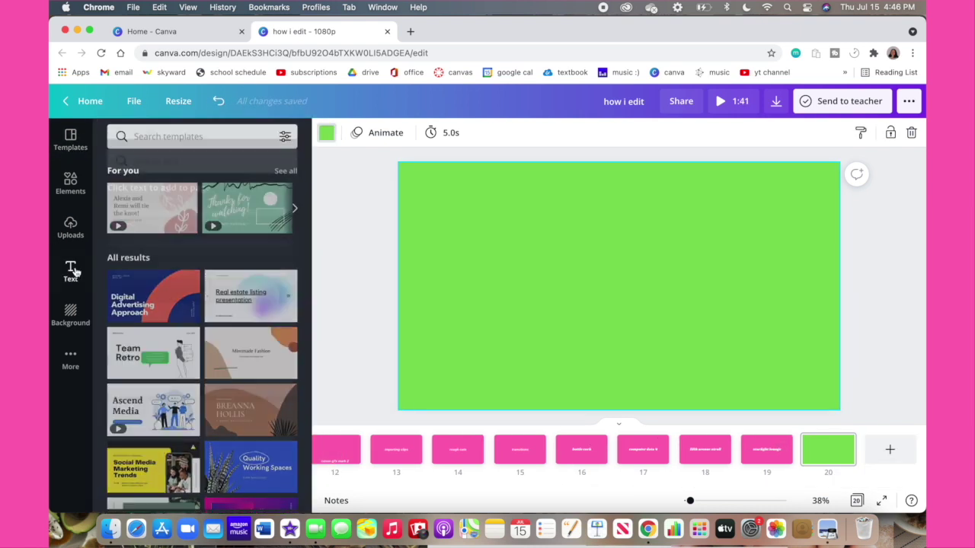
{"action": "left_click", "coordinate": [175, 198]}
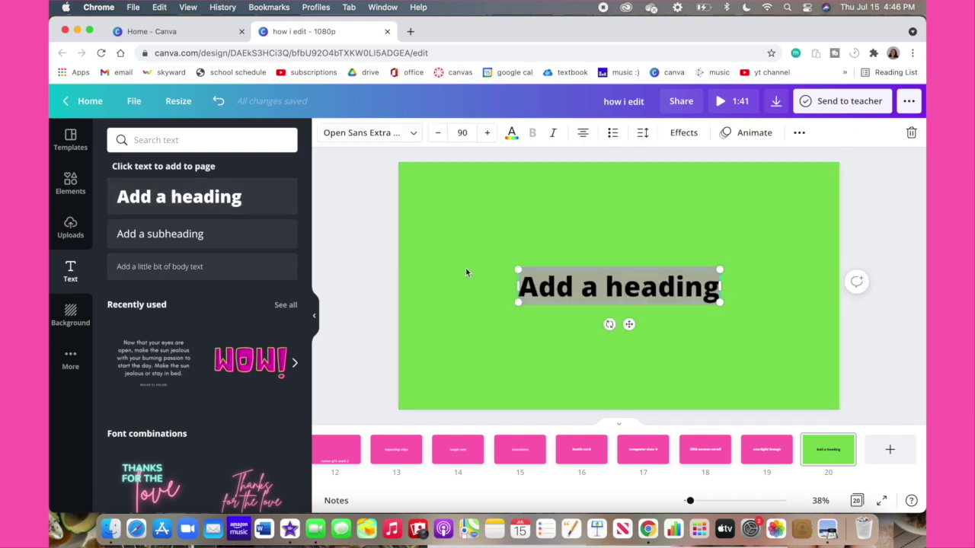
{"action": "type", "text": "HEY GUYS!!"}
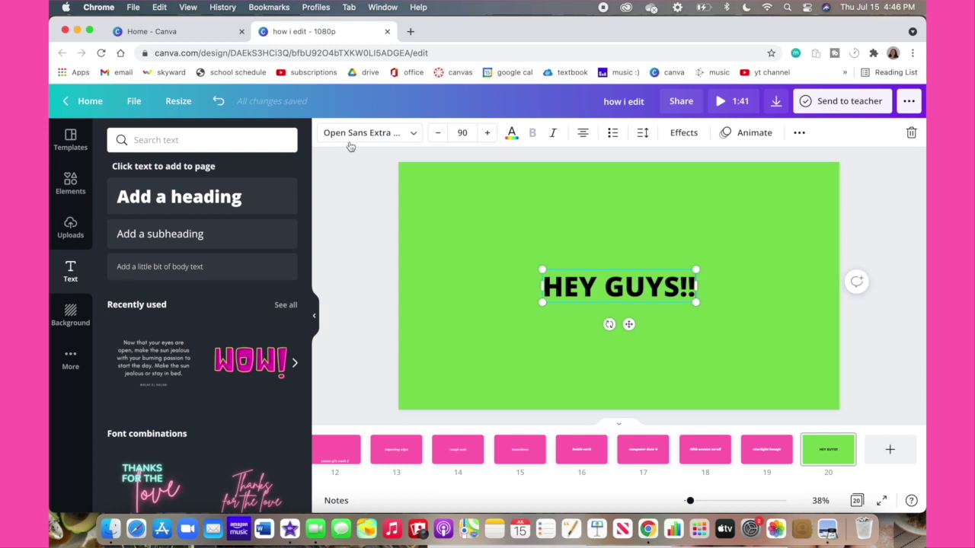
{"action": "left_click", "coordinate": [350, 143]}
{"action": "left_click", "coordinate": [159, 170]}
{"action": "left_click", "coordinate": [603, 278]}
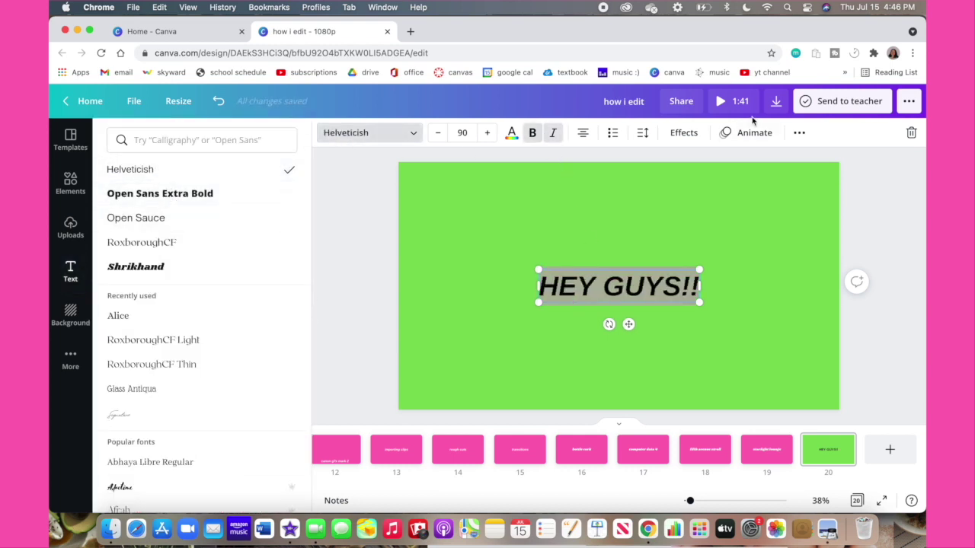
Step: Download only page 20 as an MP4 video and add the downloaded file to Photos
{"action": "left_click", "coordinate": [776, 101]}
{"action": "left_click", "coordinate": [862, 243]}
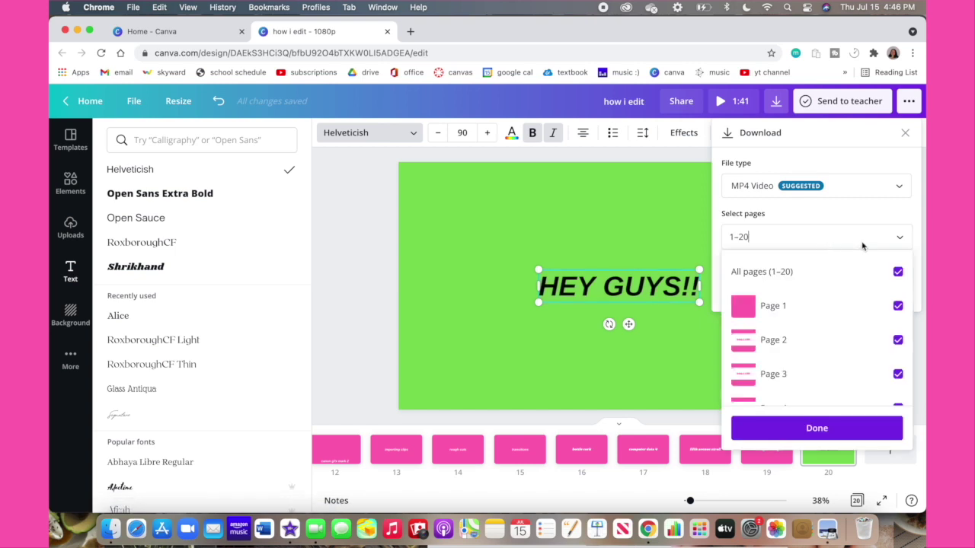
{"action": "left_click", "coordinate": [898, 274]}
{"action": "scroll", "coordinate": [838, 327], "scroll_direction": "down", "scroll_amount": 10}
{"action": "left_click", "coordinate": [823, 388]}
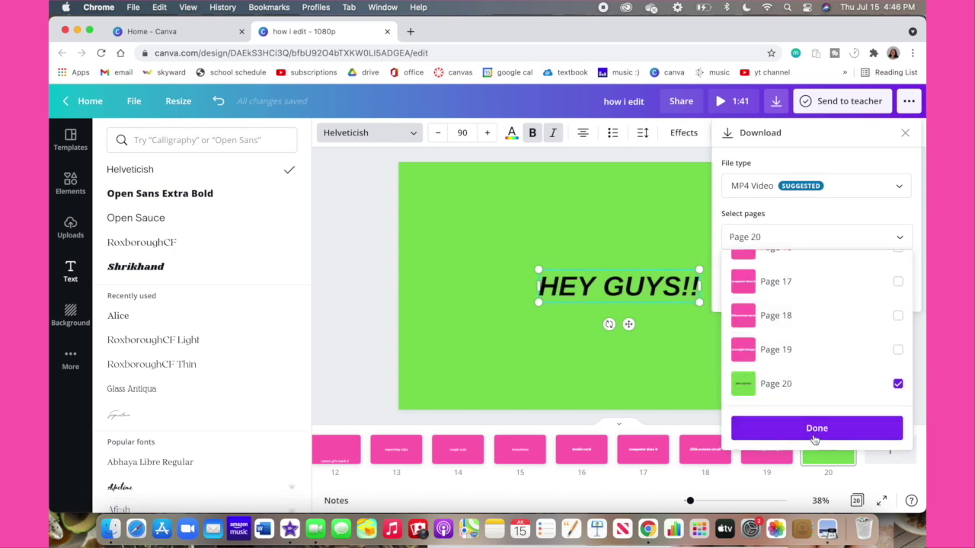
{"action": "left_click", "coordinate": [815, 428]}
{"action": "left_click", "coordinate": [815, 287]}
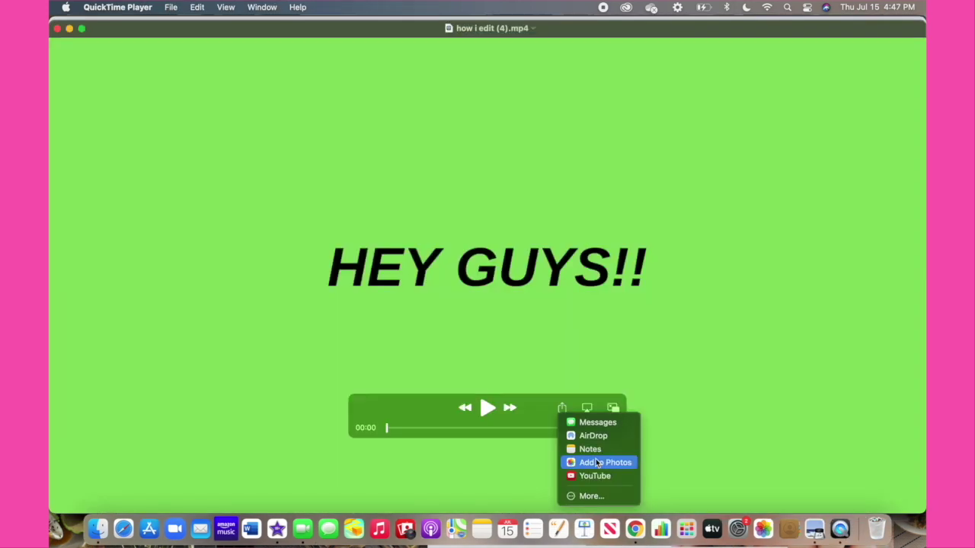
{"action": "left_click", "coordinate": [596, 465]}
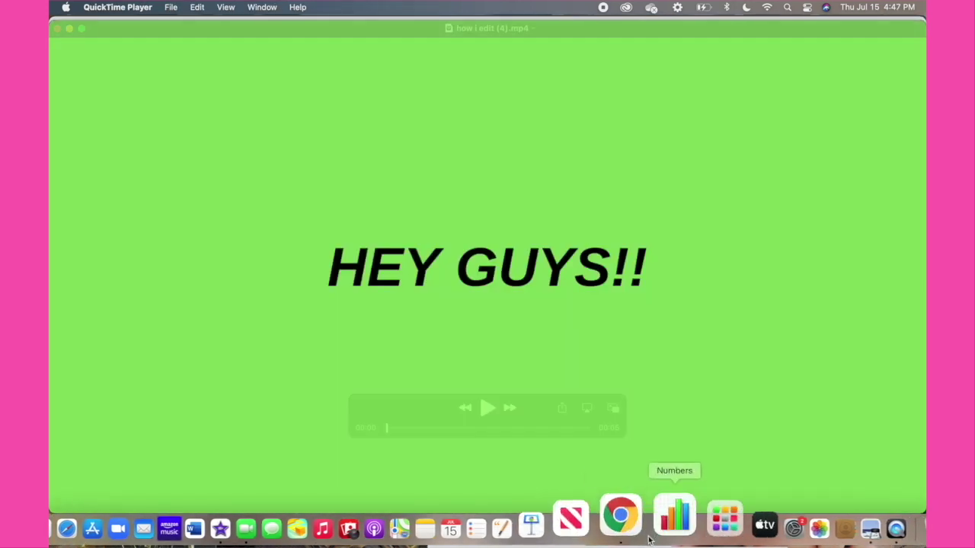
Step: In iMovie, overlay the HEY GUYS!! clip above the selfie clip as a Green/Blue Screen with the Fit crop style
{"action": "left_click_drag", "start_coordinate": [527, 453], "coordinate": [129, 361]}
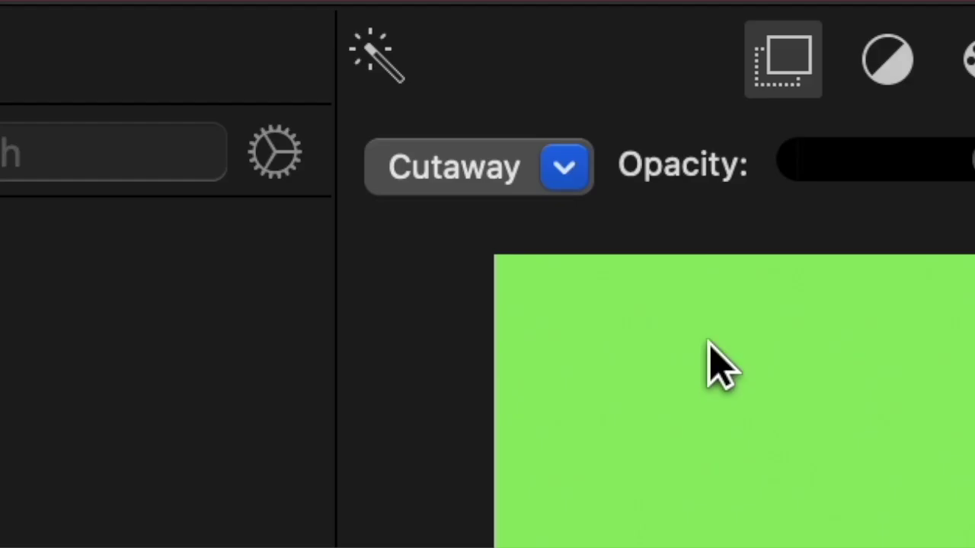
{"action": "left_click", "coordinate": [605, 72]}
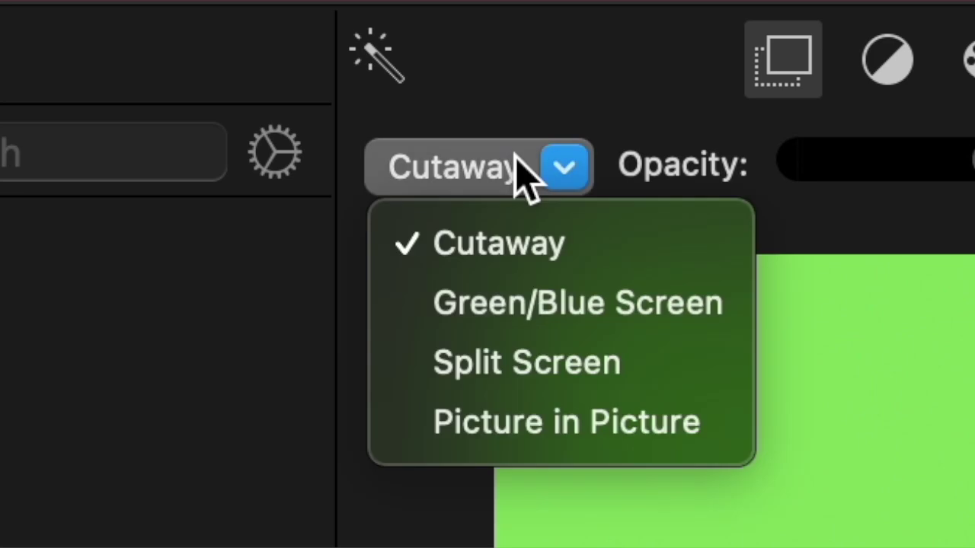
{"action": "left_click", "coordinate": [540, 304]}
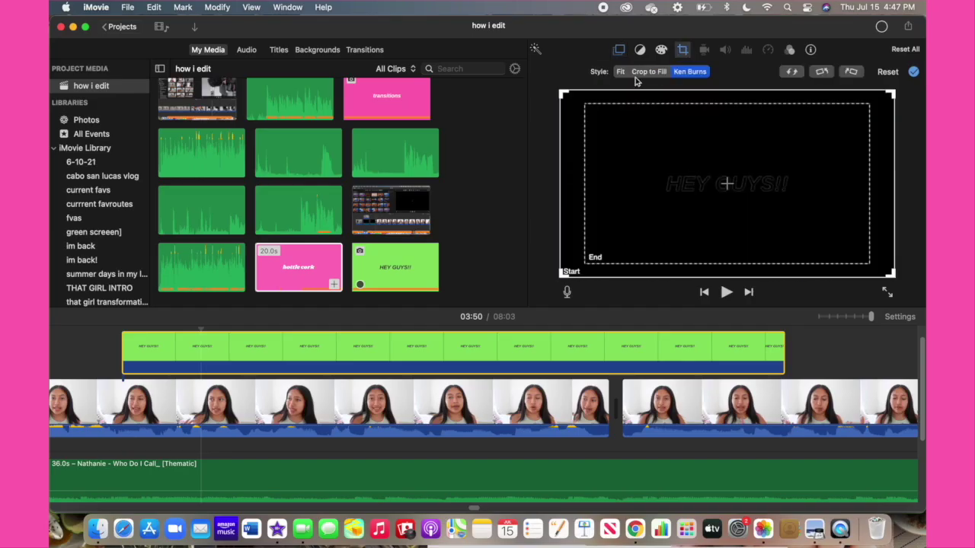
{"action": "left_click", "coordinate": [621, 72]}
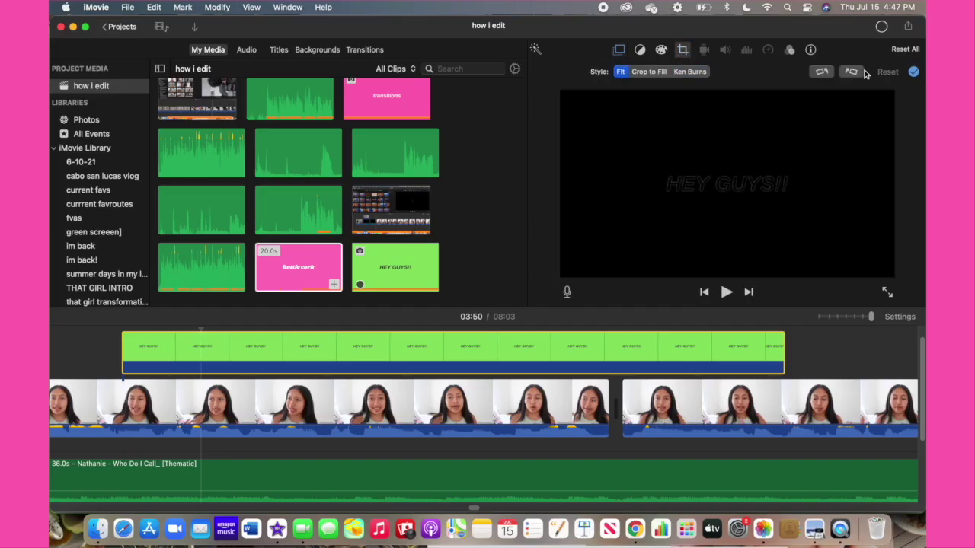
{"action": "left_click", "coordinate": [910, 71]}
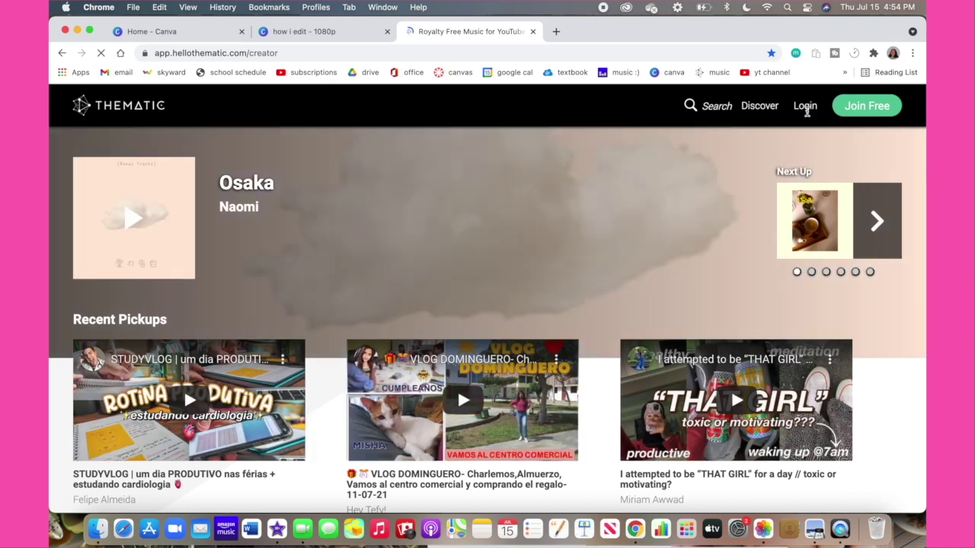
Step: Switch to Thematic in Chrome and copy the YouTube credit line for the song Loony from the licenses page
{"action": "left_click", "coordinate": [548, 264]}
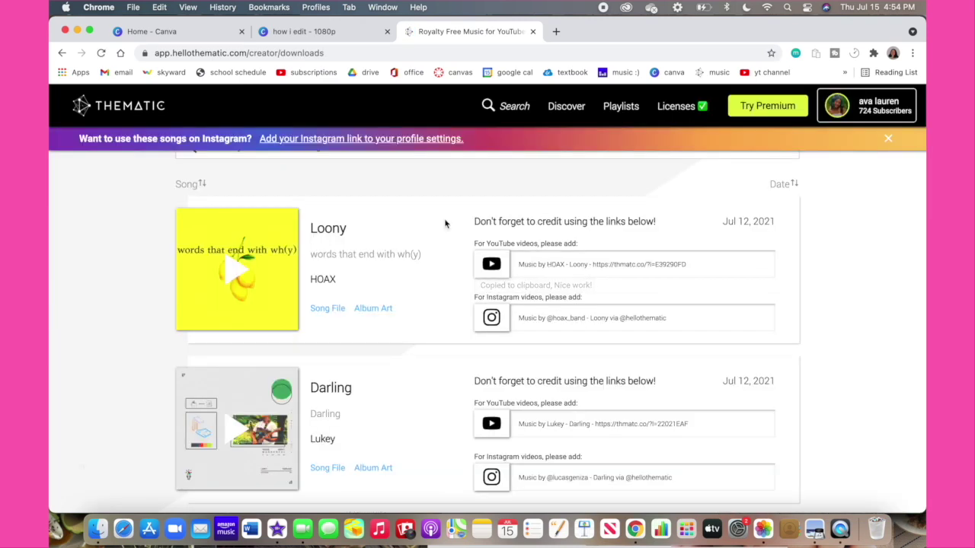
{"action": "scroll", "coordinate": [445, 223], "scroll_direction": "up", "scroll_amount": 3}
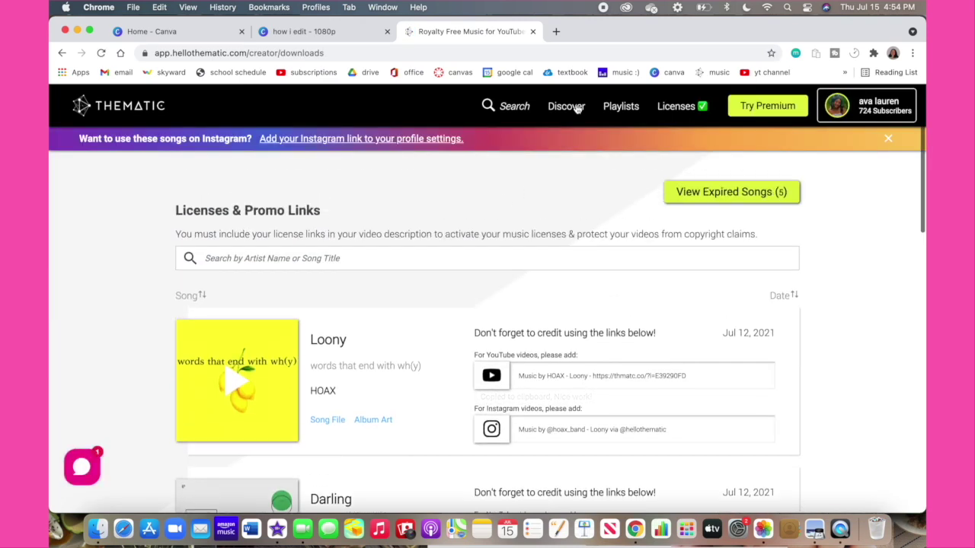
Step: Search Thematic for lofi music, preview the song "not flume" by Clueless Kit and download it
{"action": "left_click", "coordinate": [514, 107]}
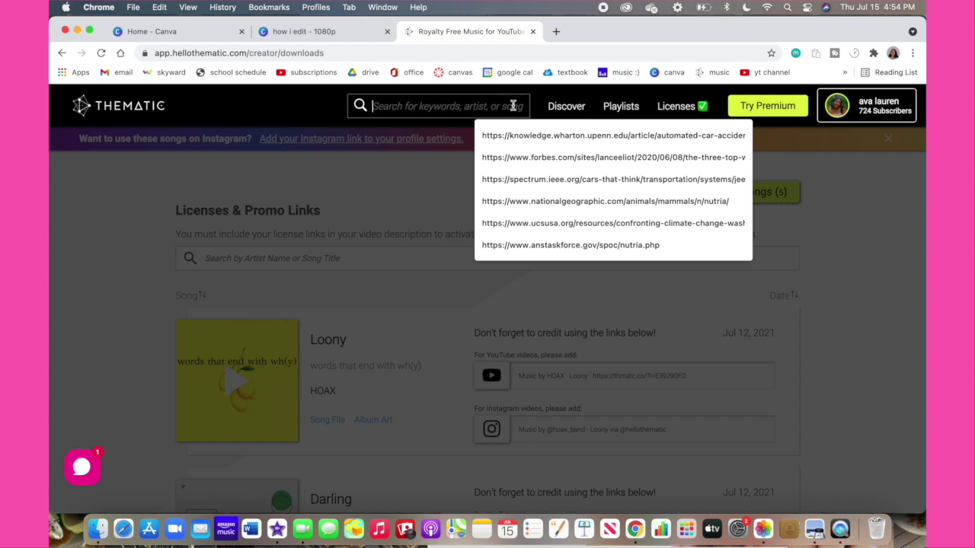
{"action": "type", "text": "lofi"}
{"action": "key", "text": "Return"}
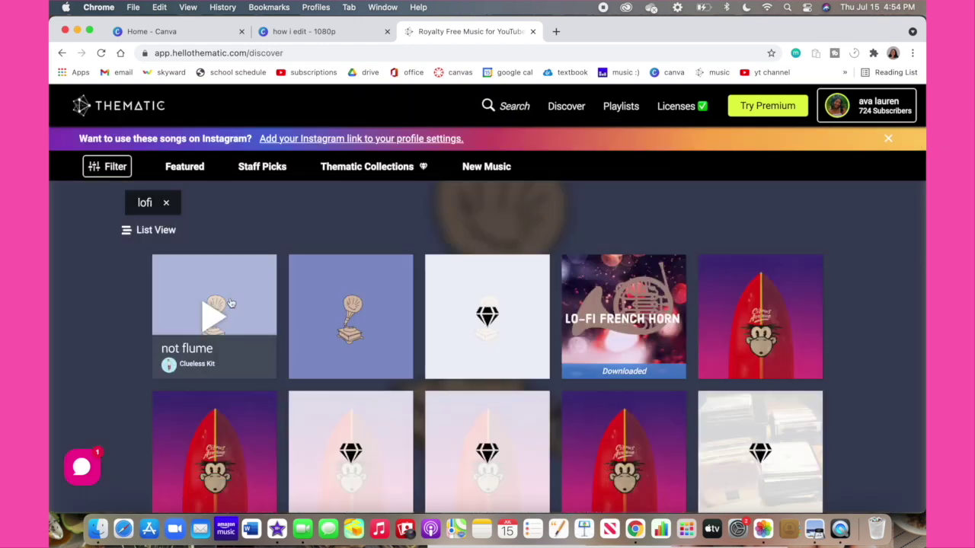
{"action": "left_click", "coordinate": [231, 303]}
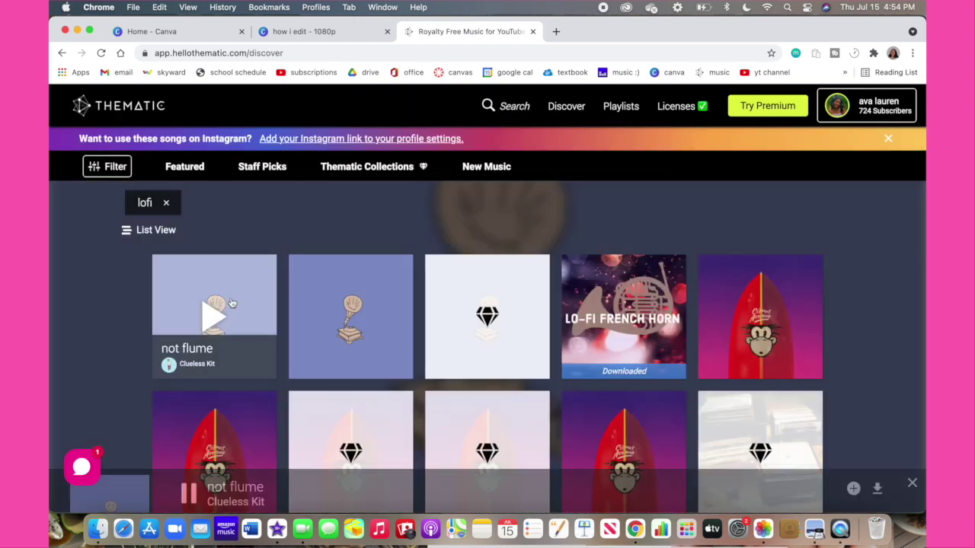
{"action": "left_click", "coordinate": [880, 447]}
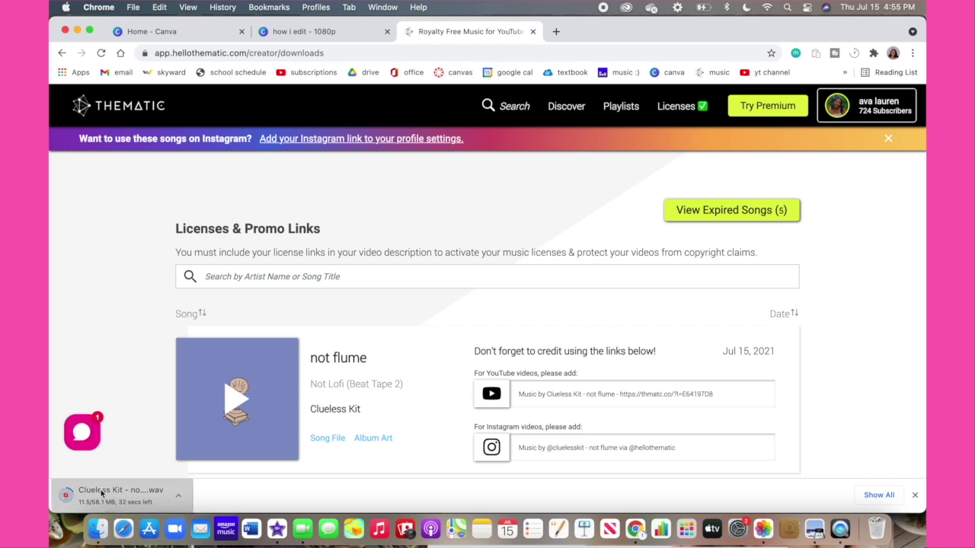
Step: Switch to iMovie, find the song in the audio library with "not" and place it on the timeline's music track after the existing song
{"action": "left_click", "coordinate": [77, 31]}
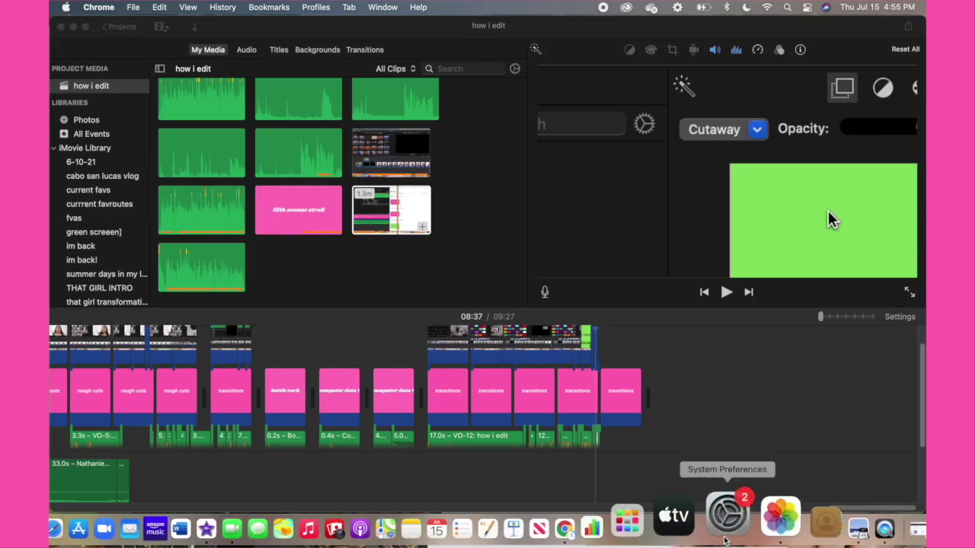
{"action": "left_click", "coordinate": [863, 529]}
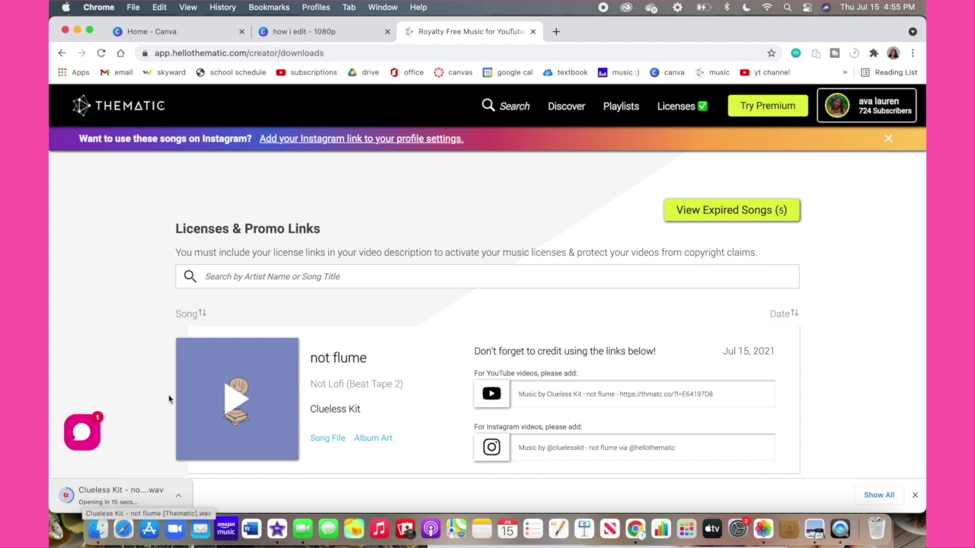
{"action": "left_click", "coordinate": [276, 528]}
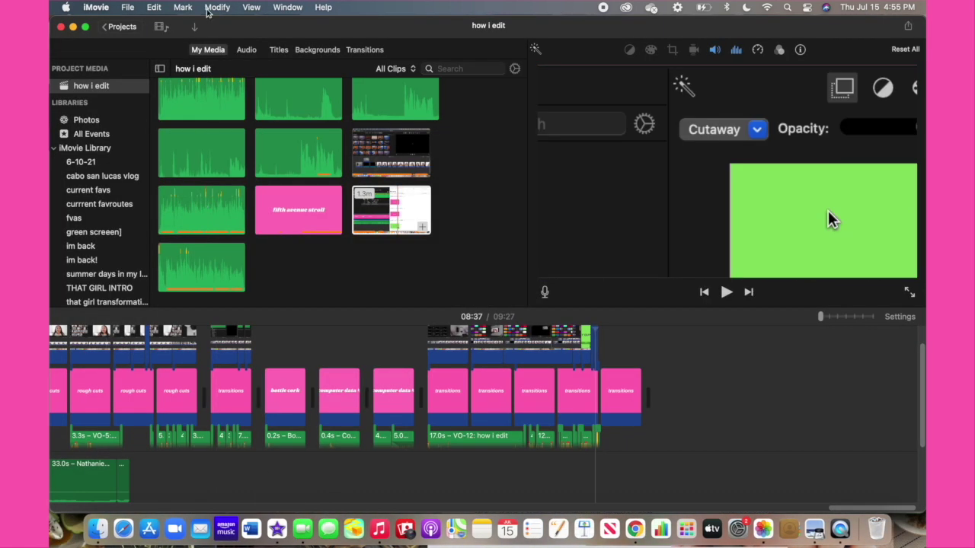
{"action": "left_click", "coordinate": [243, 50]}
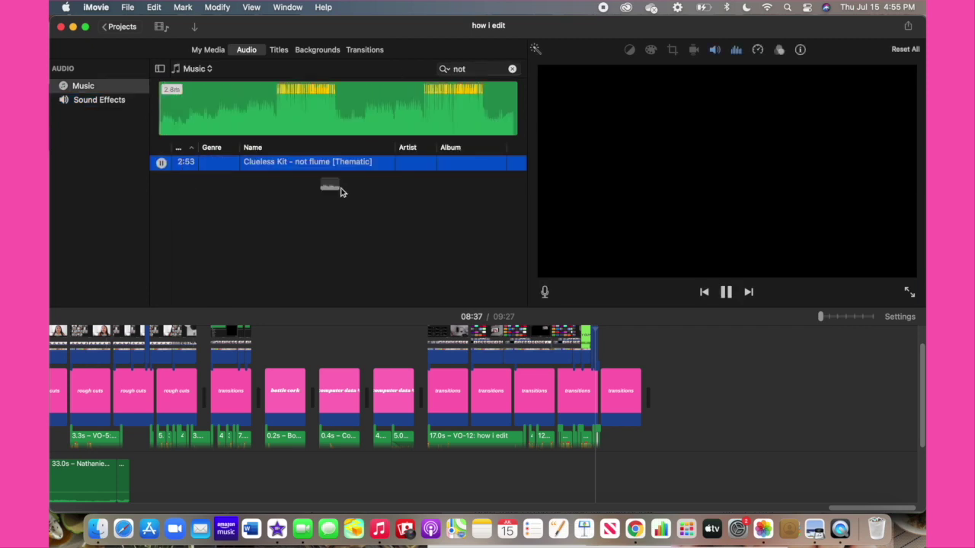
{"action": "left_click_drag", "start_coordinate": [340, 192], "coordinate": [190, 494]}
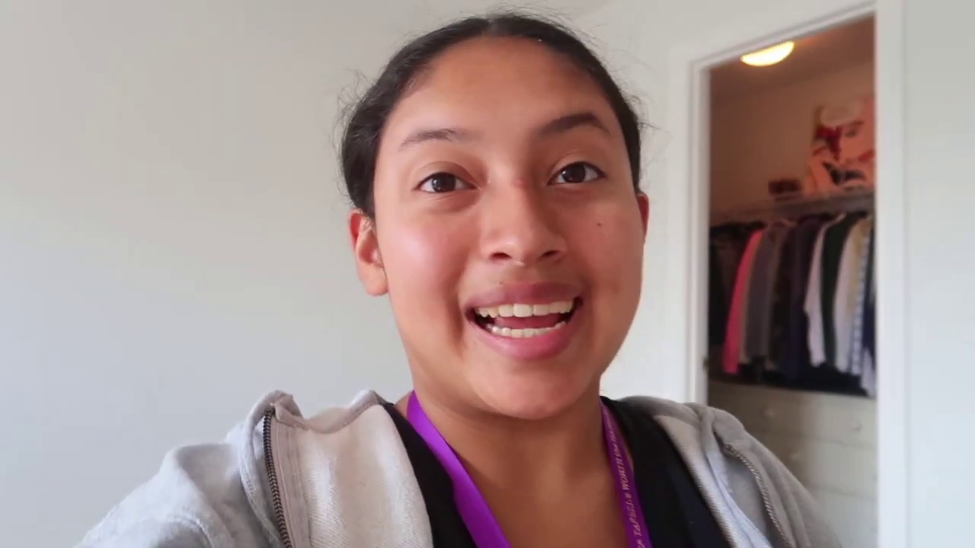